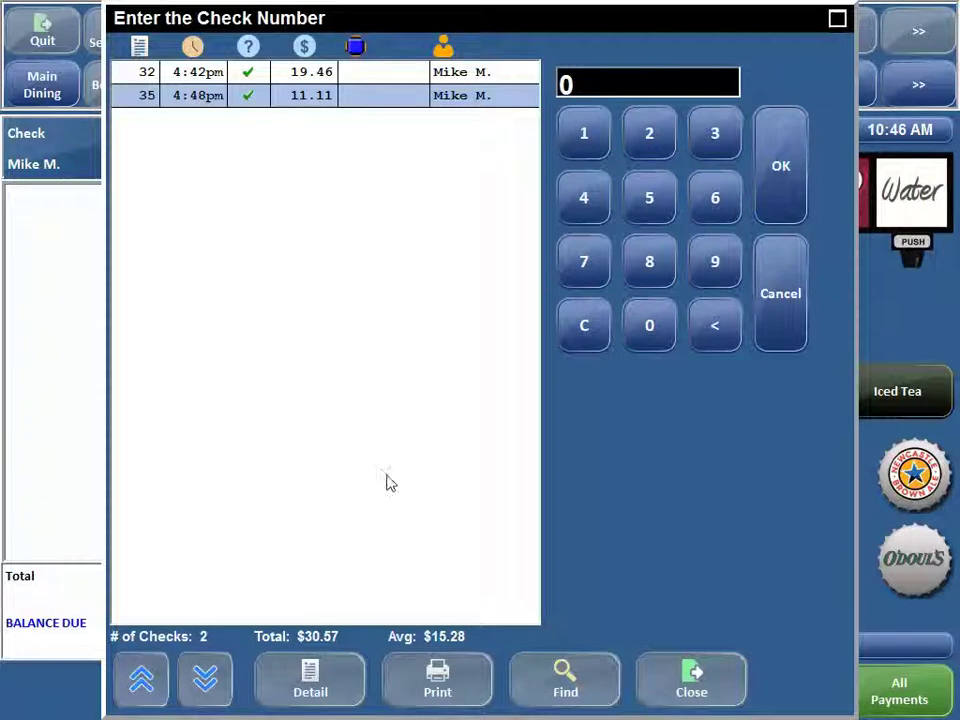
- Close the check number lookup and reopen it, now listing checks 32 and 35
left_click(686, 681)
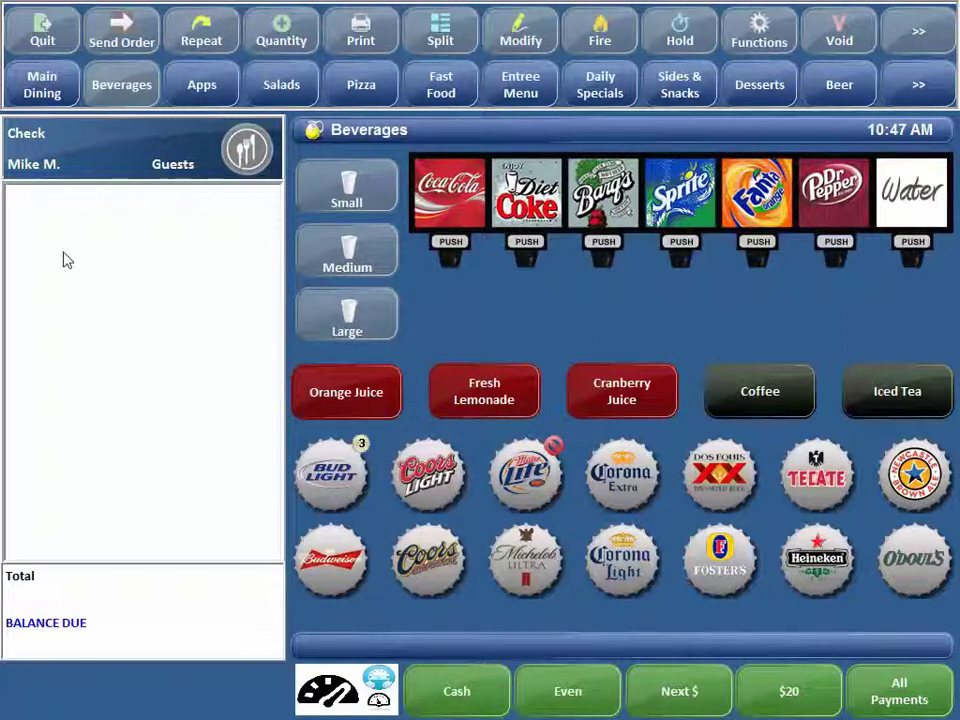
left_click(33, 142)
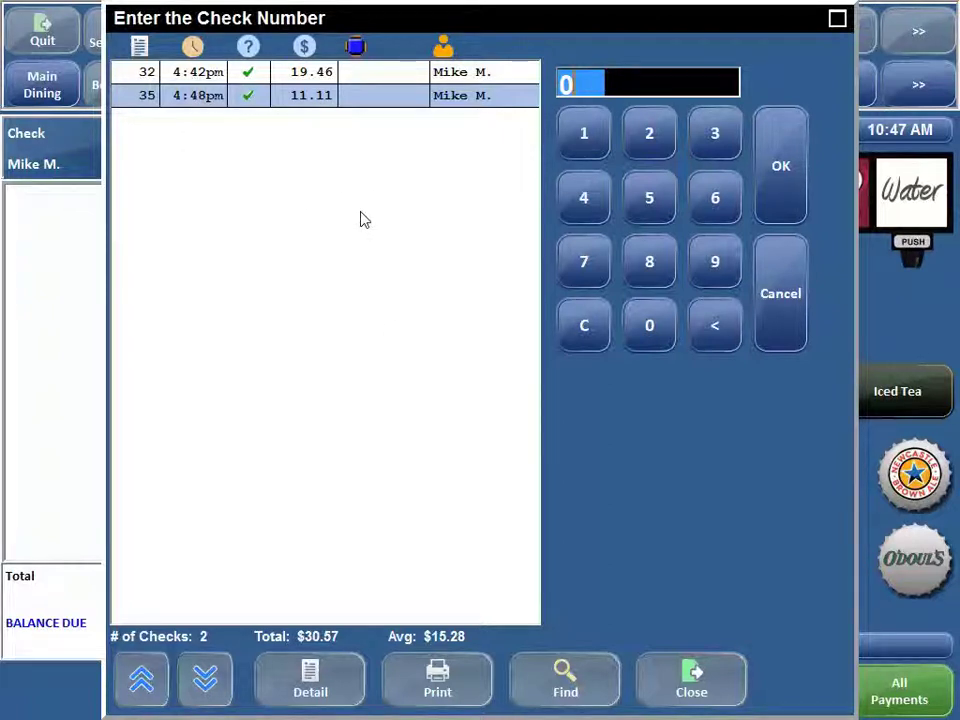
- Show all 30 checks in the lookup regardless of status, including closed ones
left_click(250, 48)
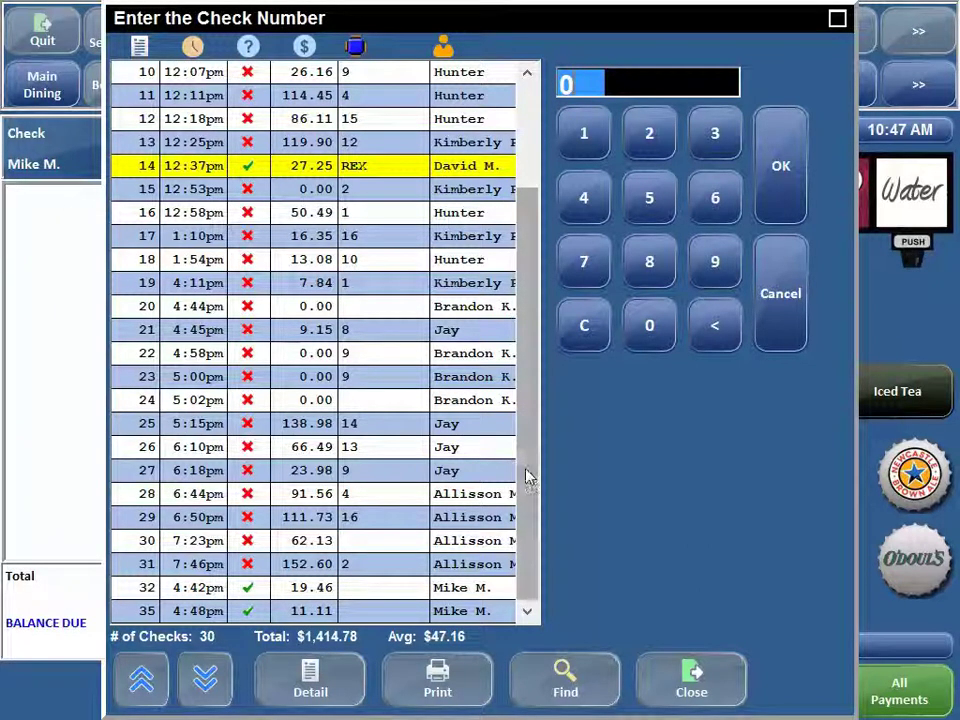
- Filter the check list to paid checks only, then restore the full list
left_click_drag(529, 471, 522, 490)
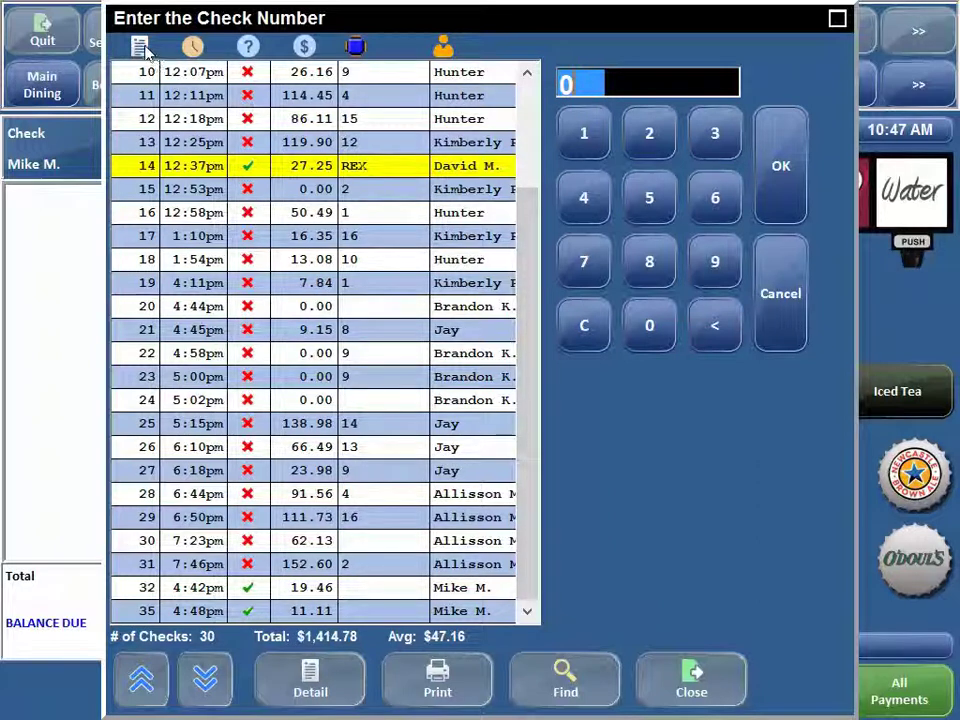
left_click(245, 52)
left_click(245, 52)
- Sort the checks by amount, then table, then server name, and scroll to later checks
left_click(302, 50)
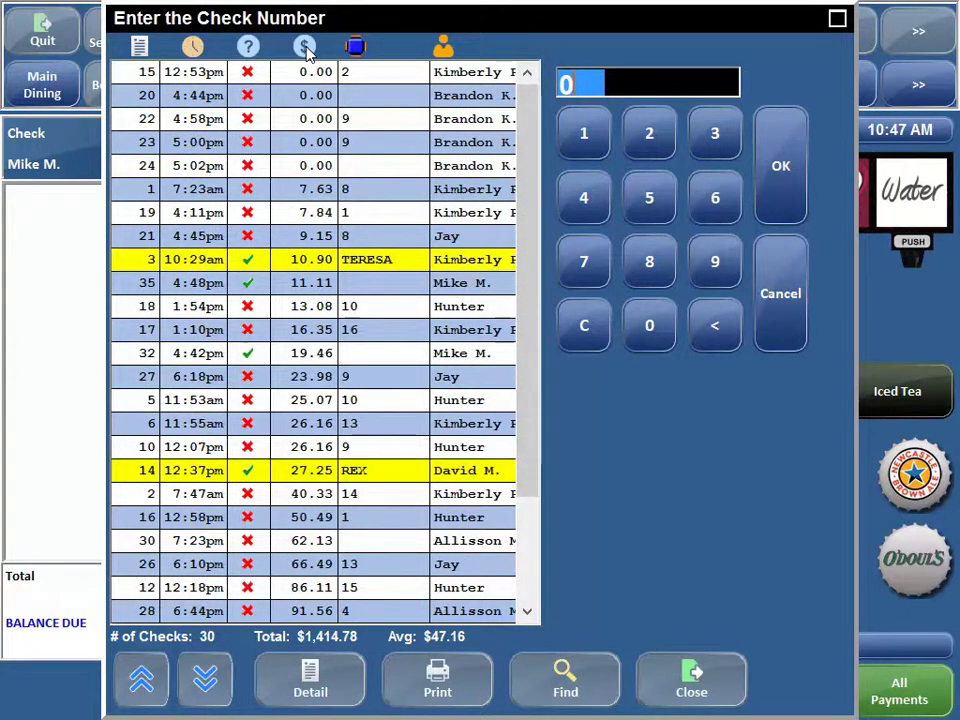
left_click(356, 50)
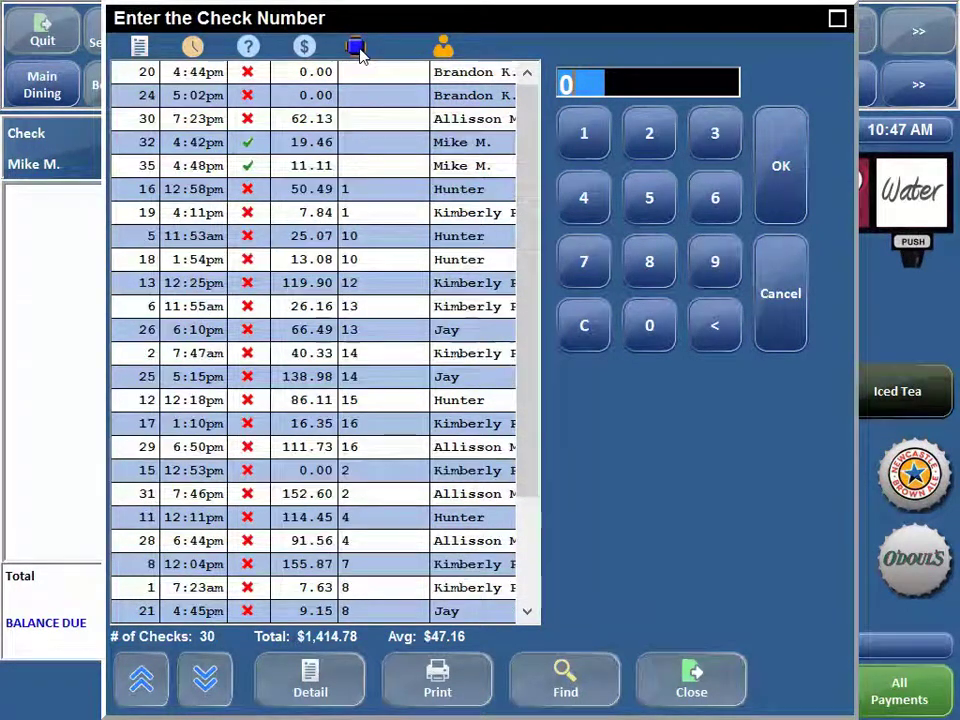
left_click(446, 52)
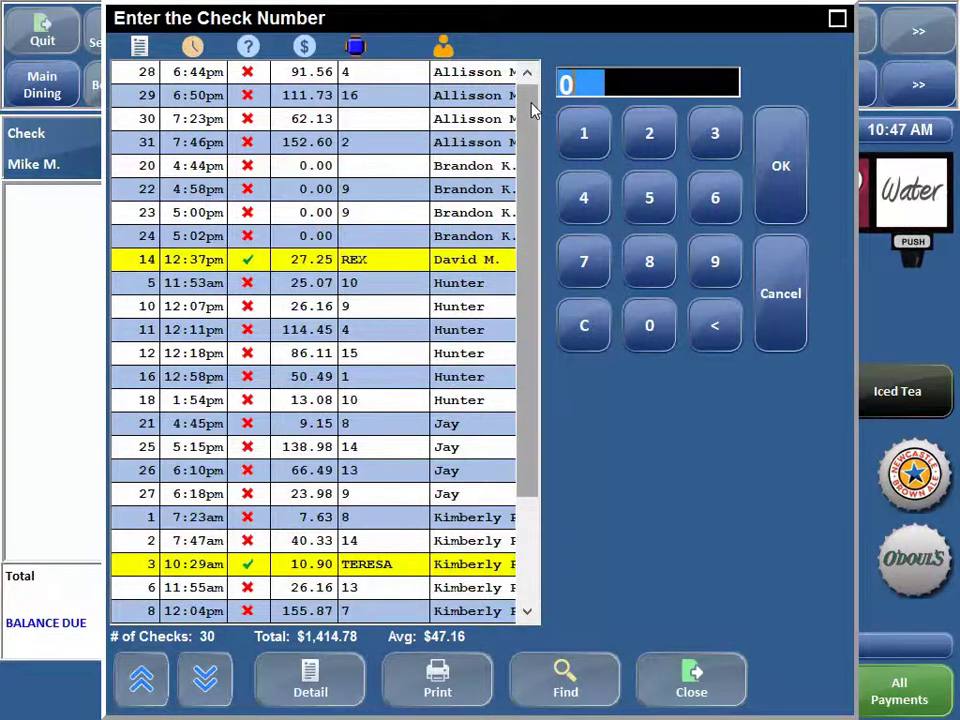
left_click_drag(533, 110, 542, 111)
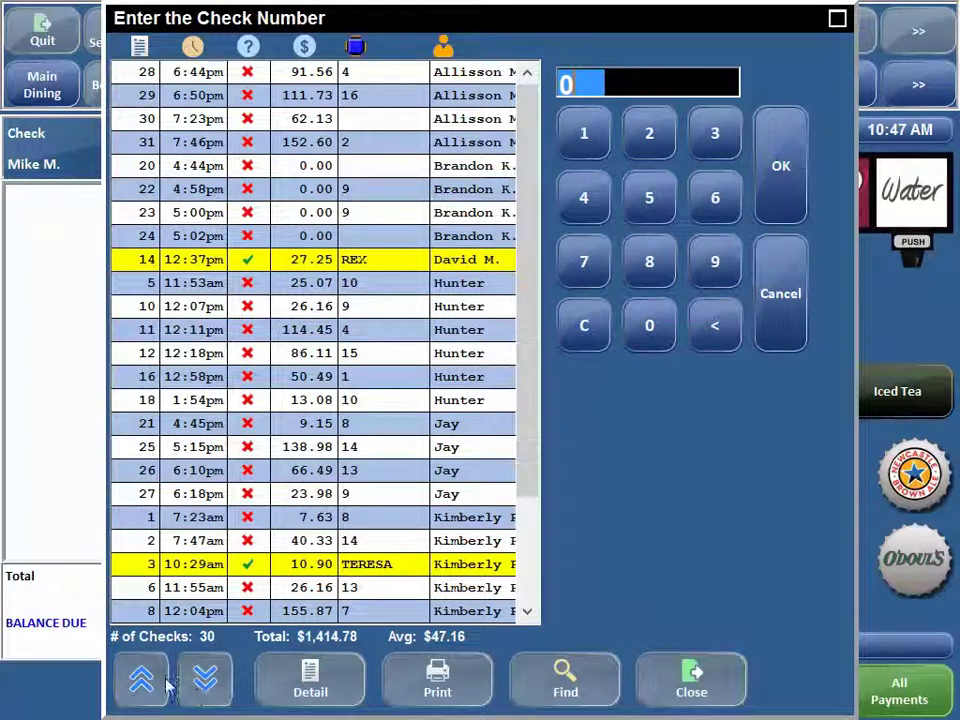
left_click(207, 683)
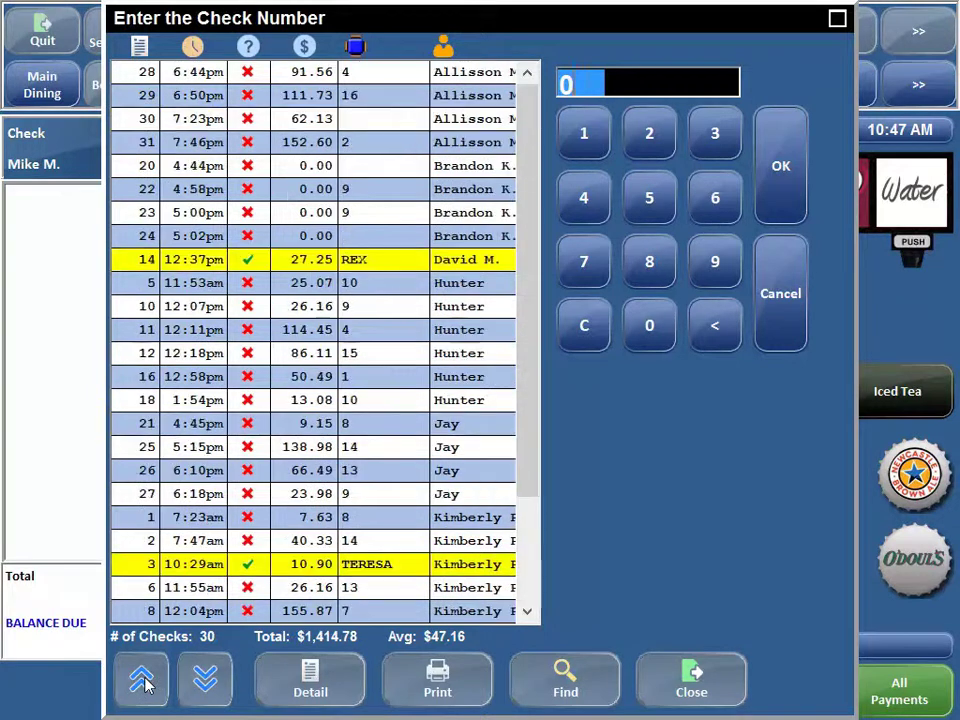
left_click(205, 683)
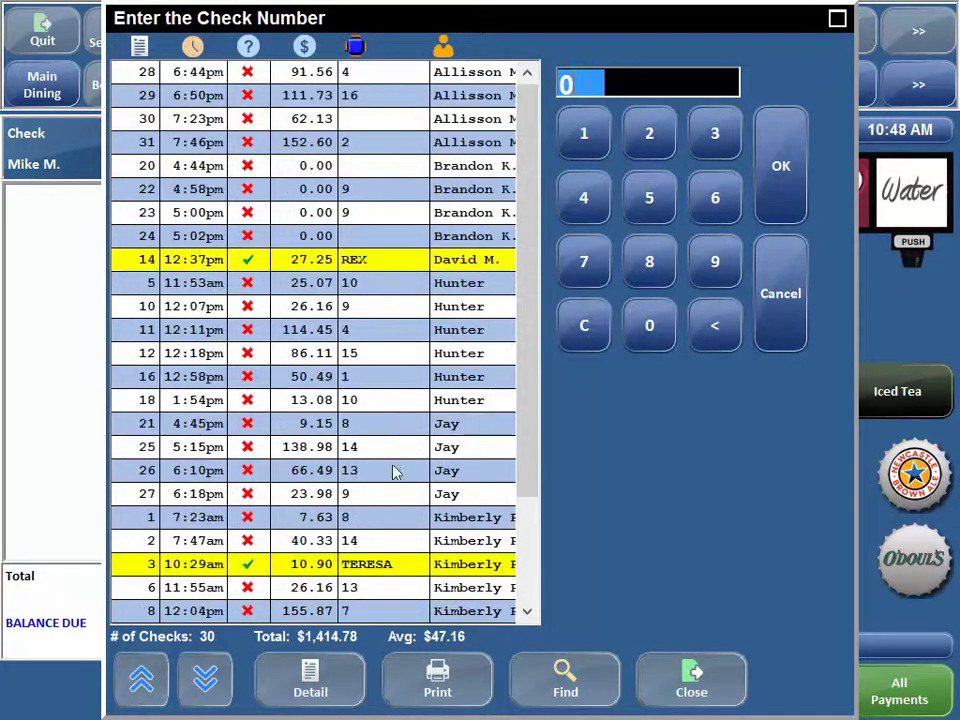
left_click_drag(534, 281, 528, 383)
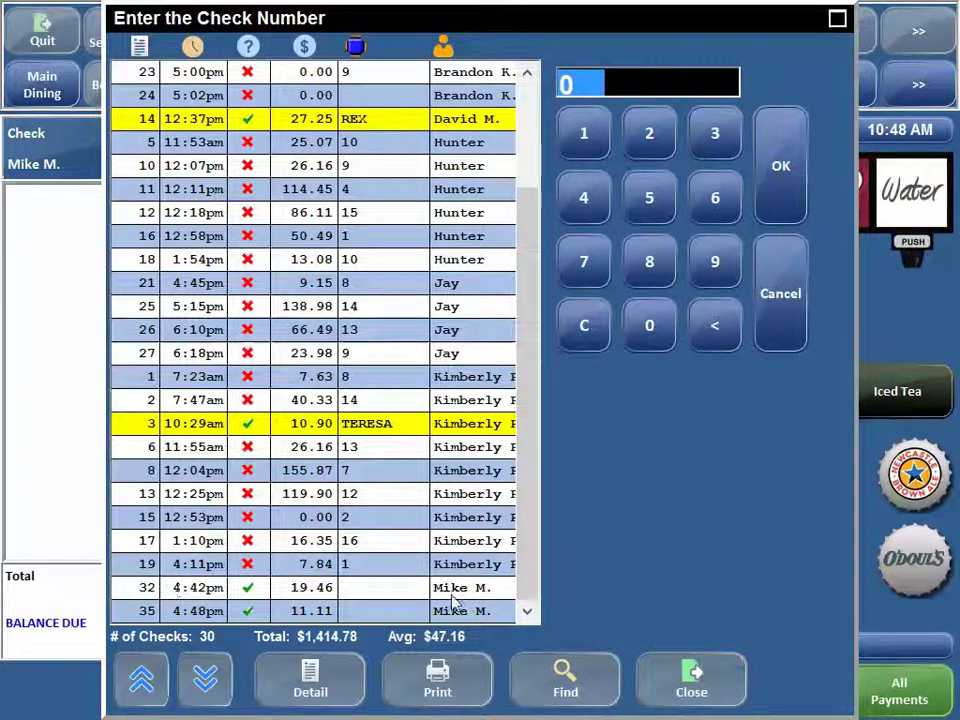
- Close the Enter the Check Number dialog, leaving an empty check on the Beverages screen
left_click(722, 677)
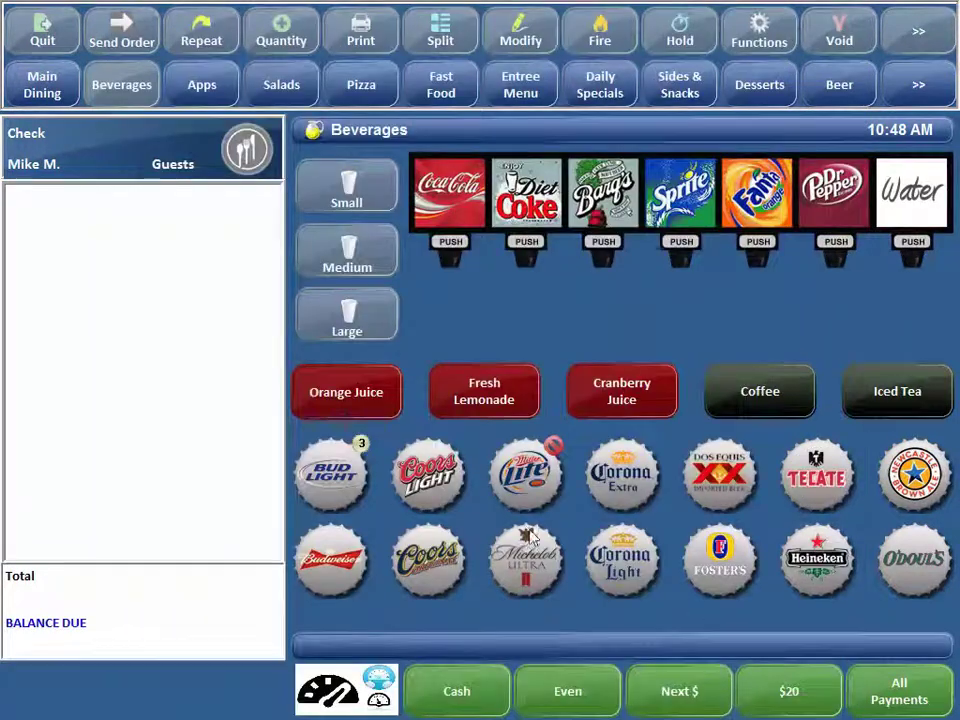
- Add a Corona Extra, delete it from the check, then open and close the check lookup
left_click(632, 478)
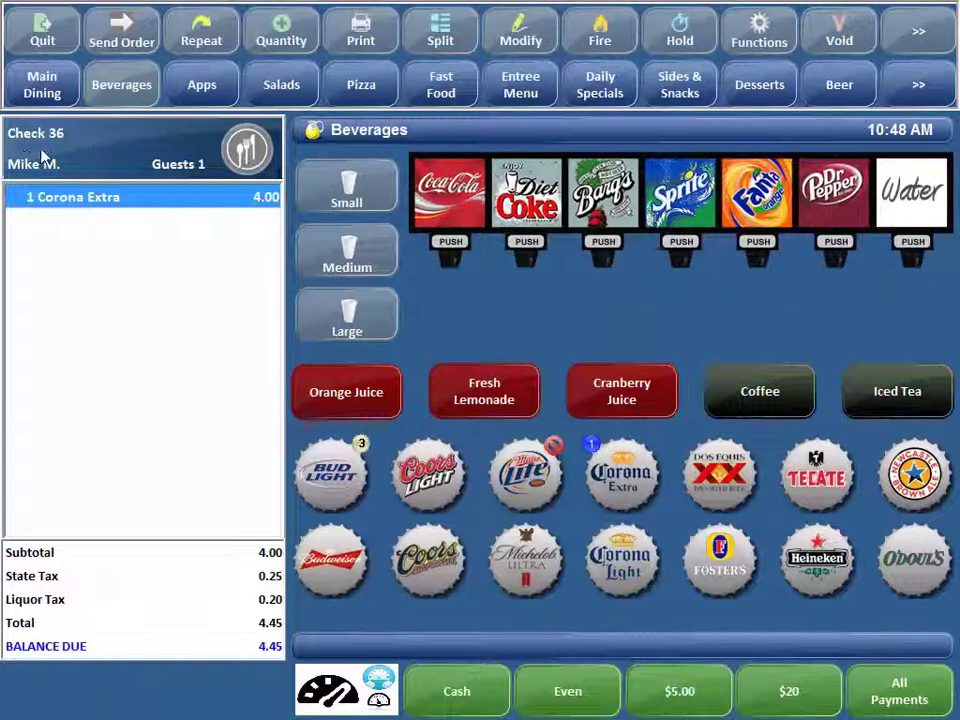
left_click(678, 30)
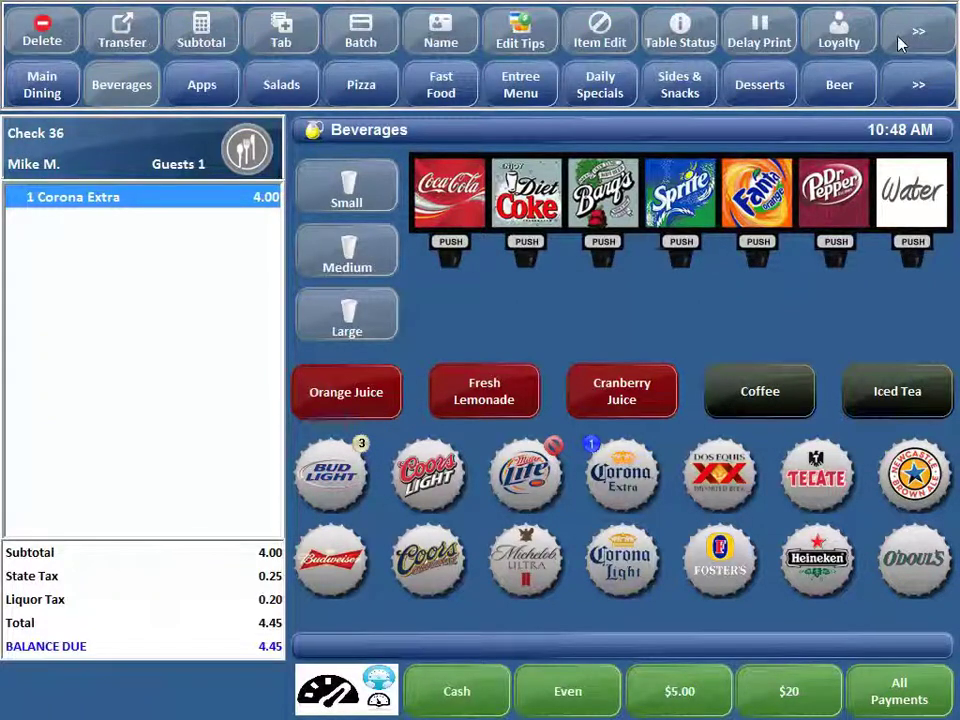
left_click(32, 26)
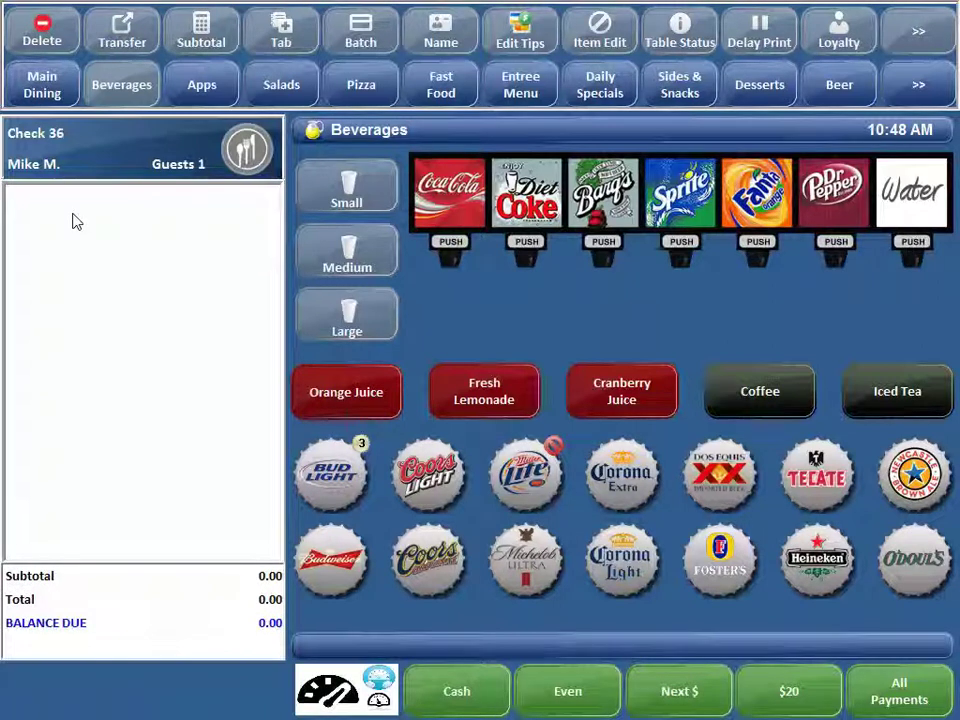
left_click(55, 148)
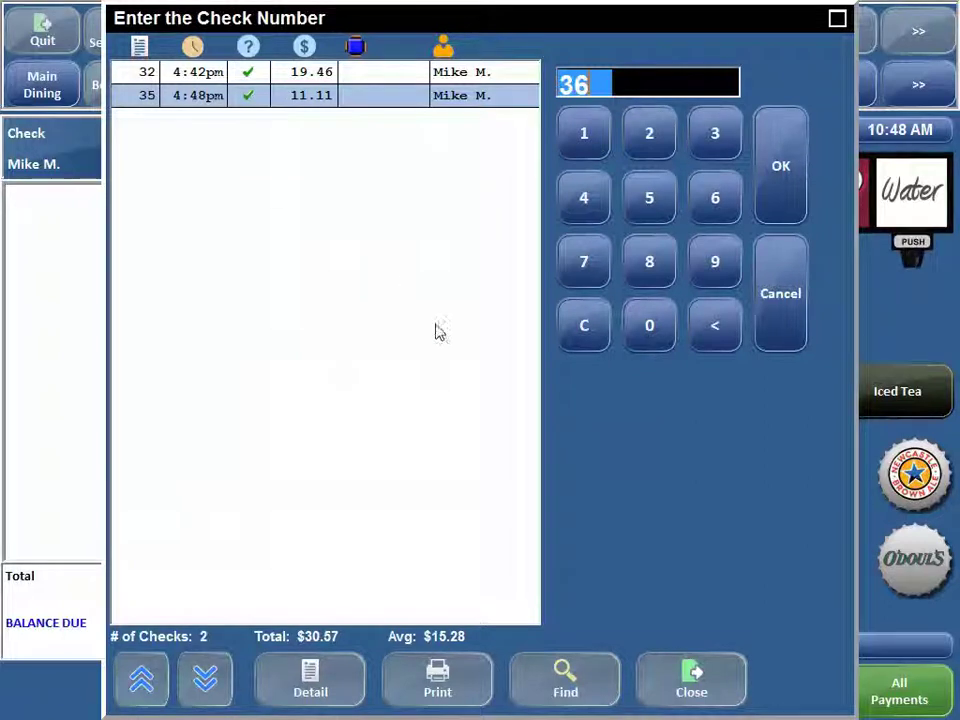
left_click(677, 671)
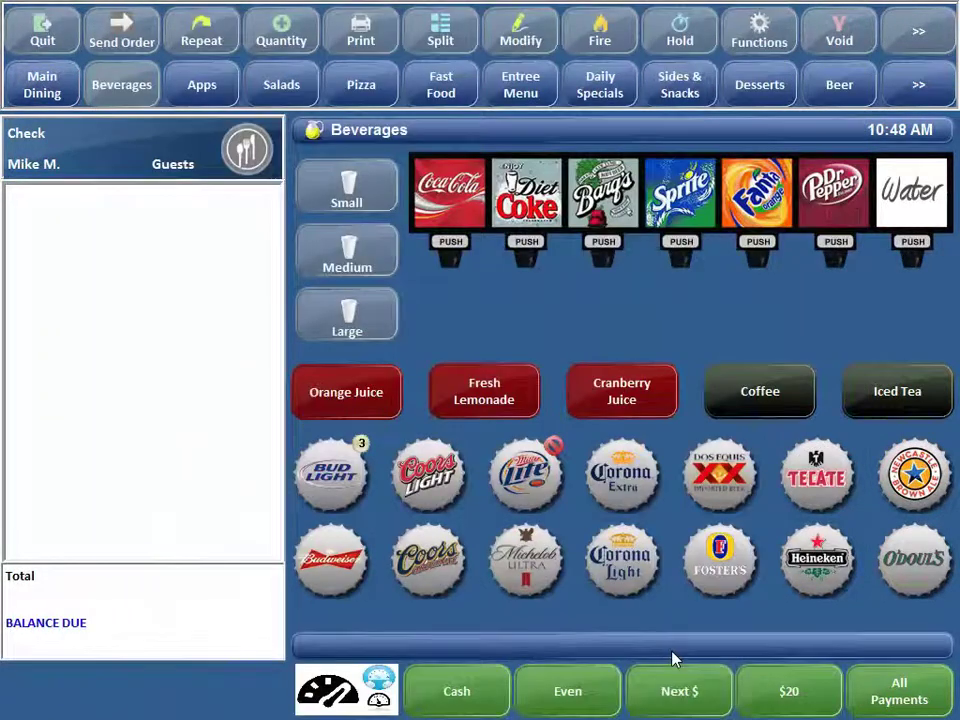
- Ring a Tecate and a Heineken onto check 37 and view it in the lookup
left_click(799, 480)
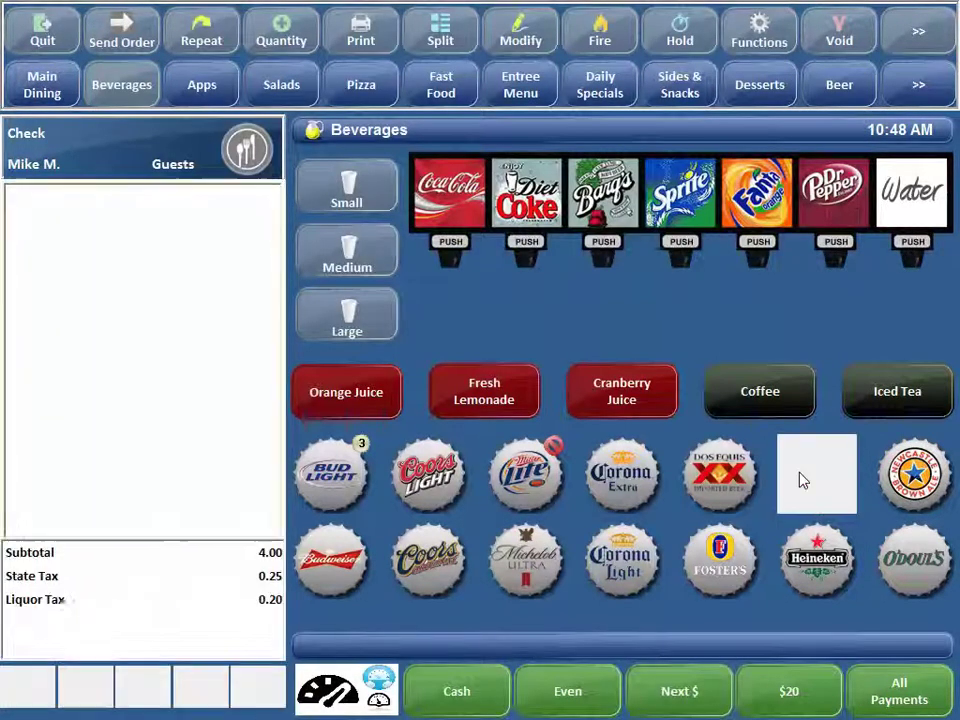
left_click(817, 558)
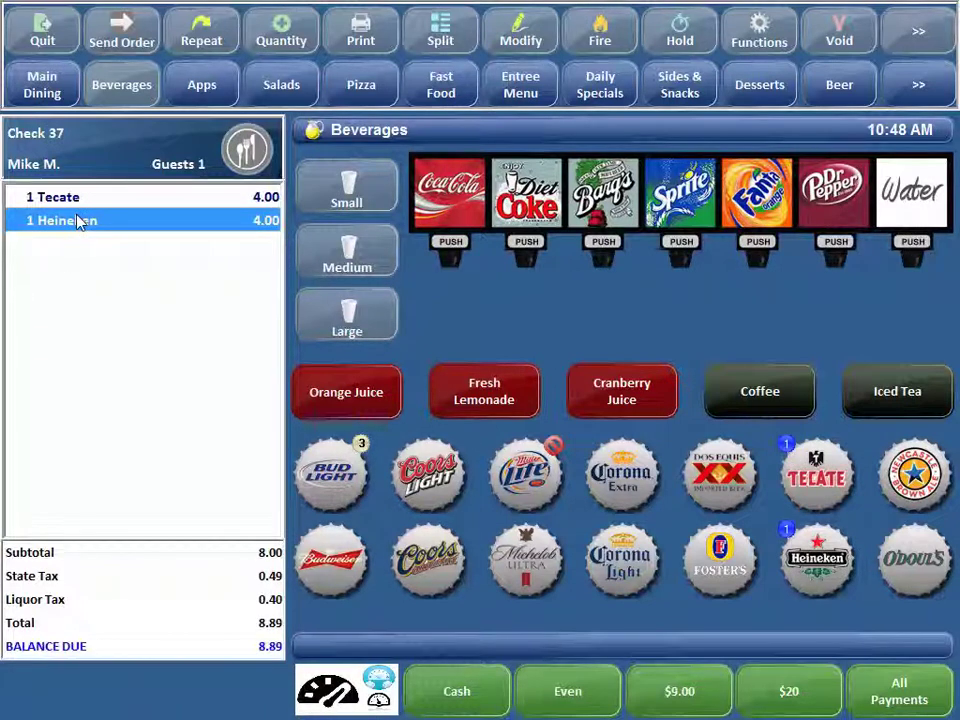
left_click(55, 150)
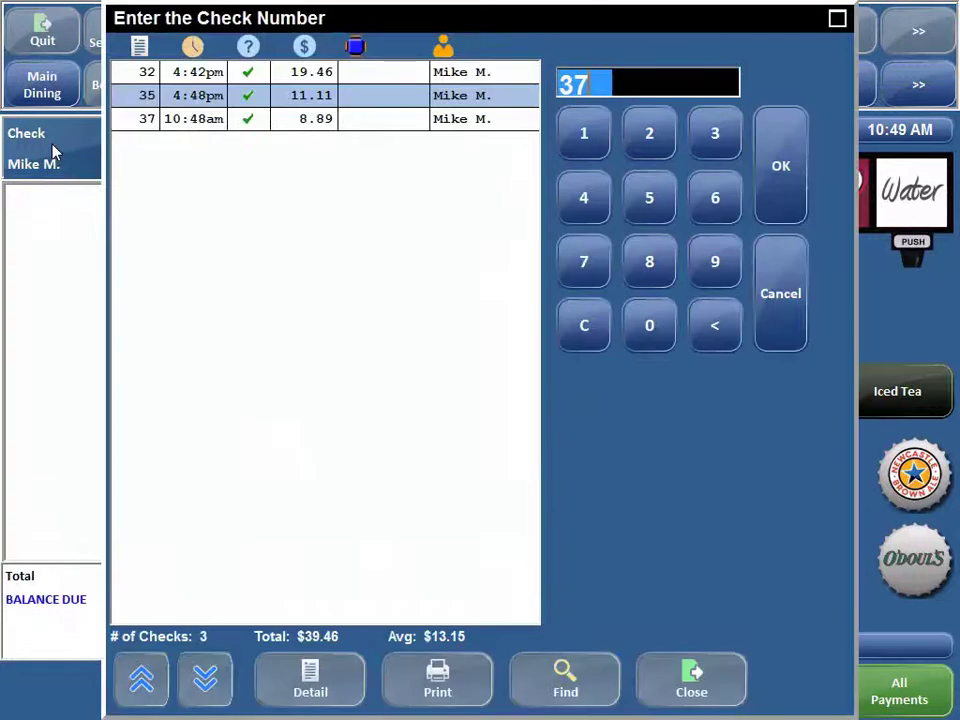
- List all 31 checks including check 37 at $1,423.67 total, then close the lookup
left_click(248, 47)
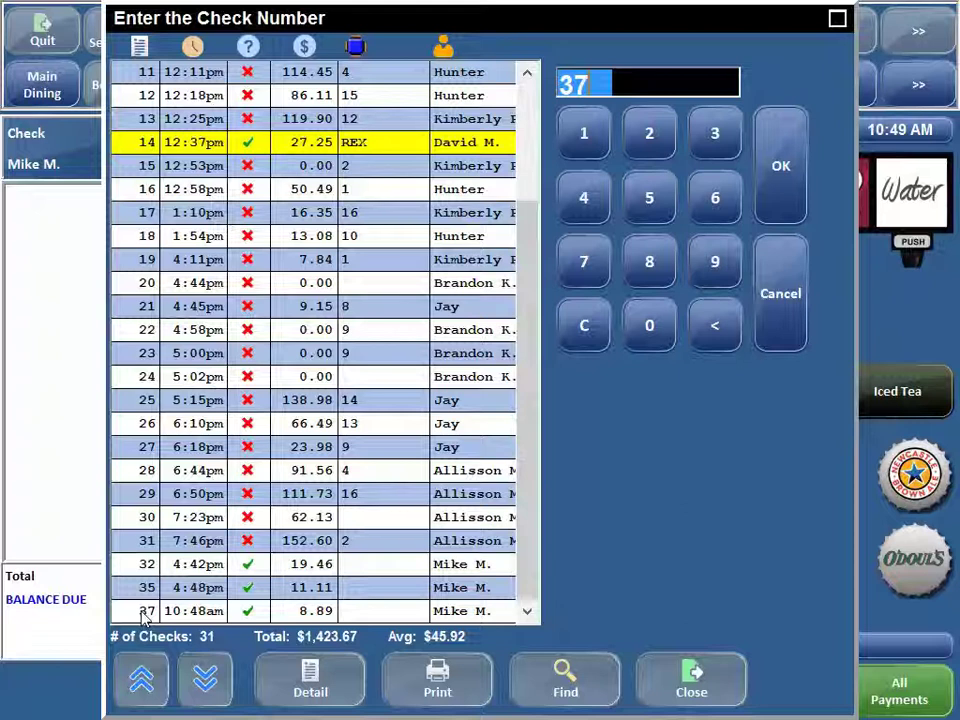
left_click(659, 684)
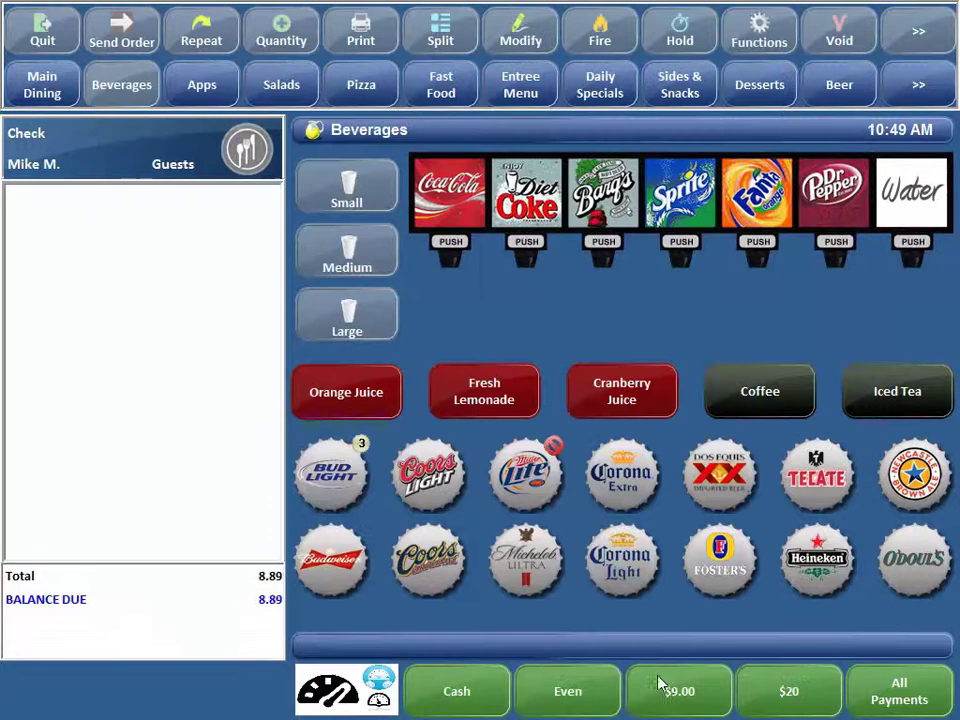
- Add a Corona Extra to the check, then delete it
left_click(628, 484)
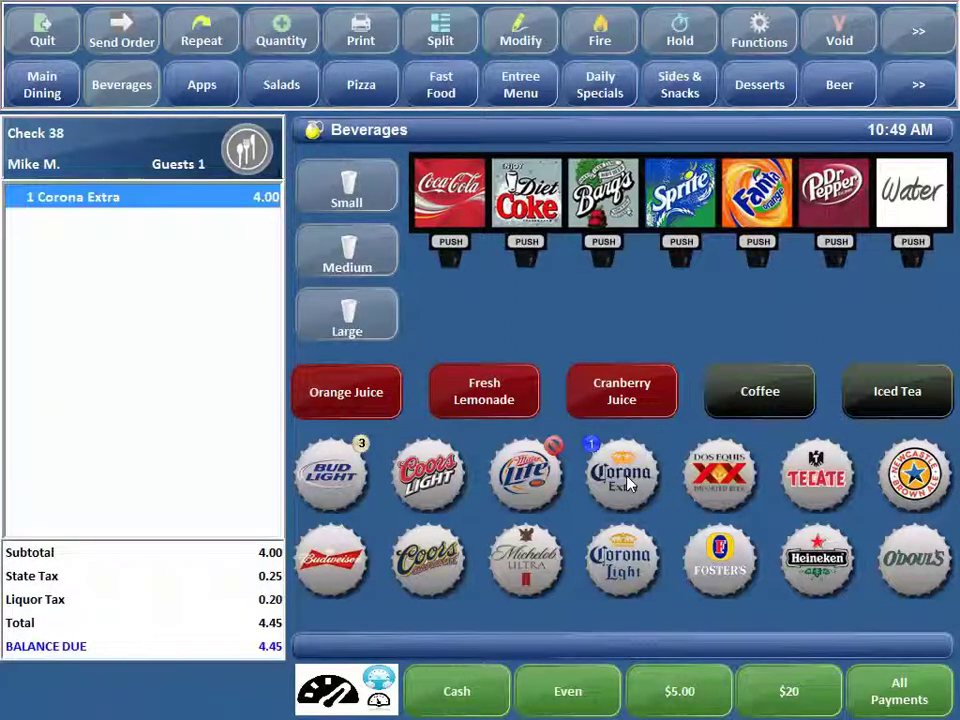
left_click(918, 31)
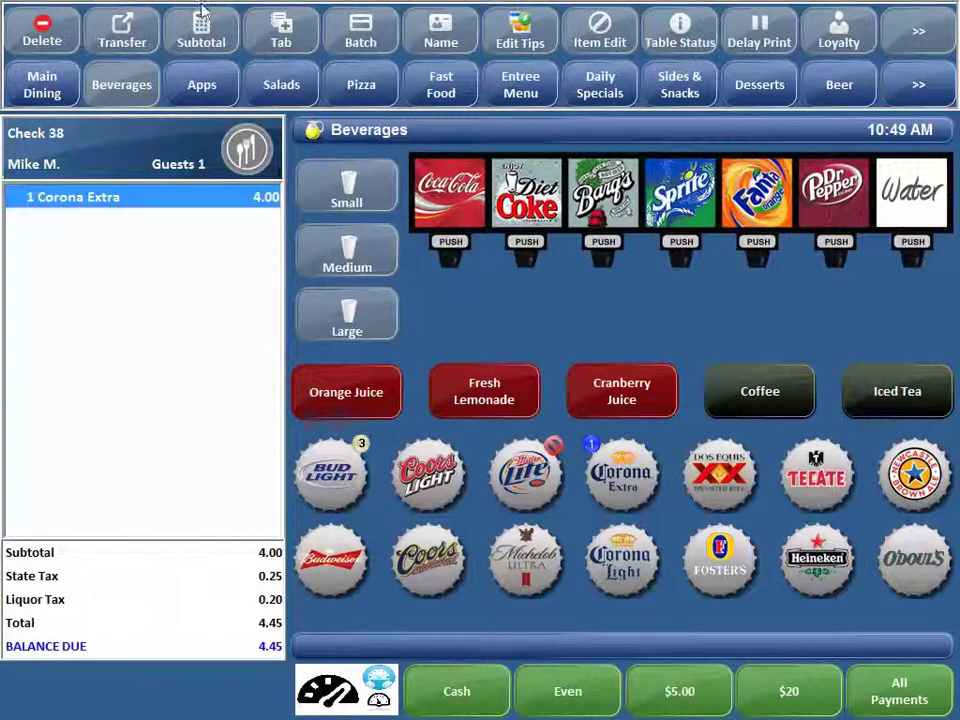
left_click(46, 30)
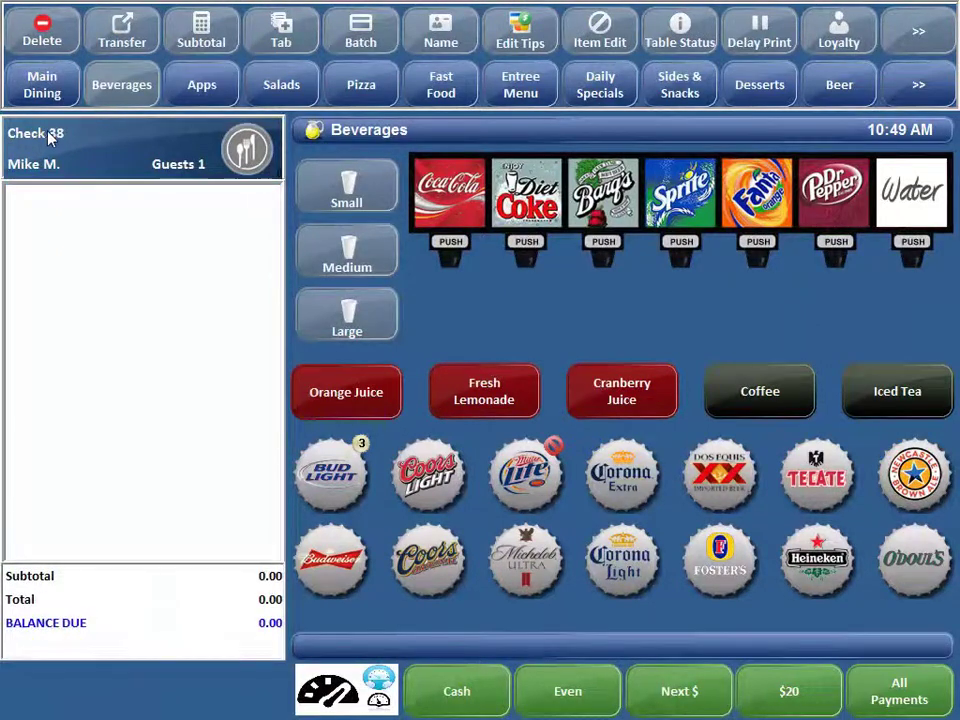
- Ring a Dos Equis onto the new check and reopen the lookup showing it at 4.45
left_click(50, 138)
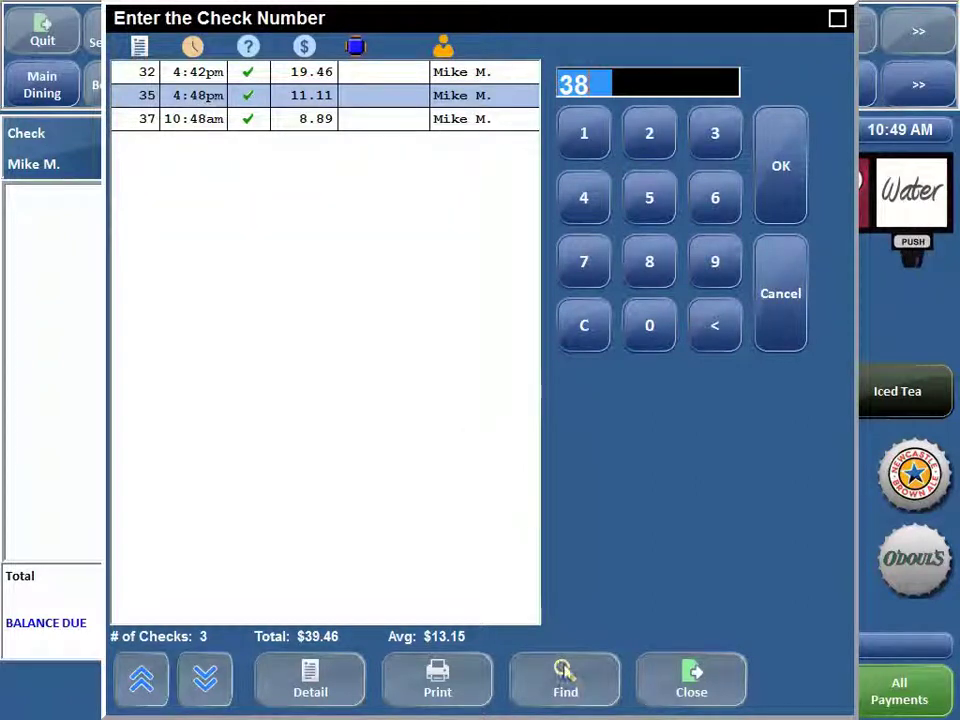
left_click(666, 677)
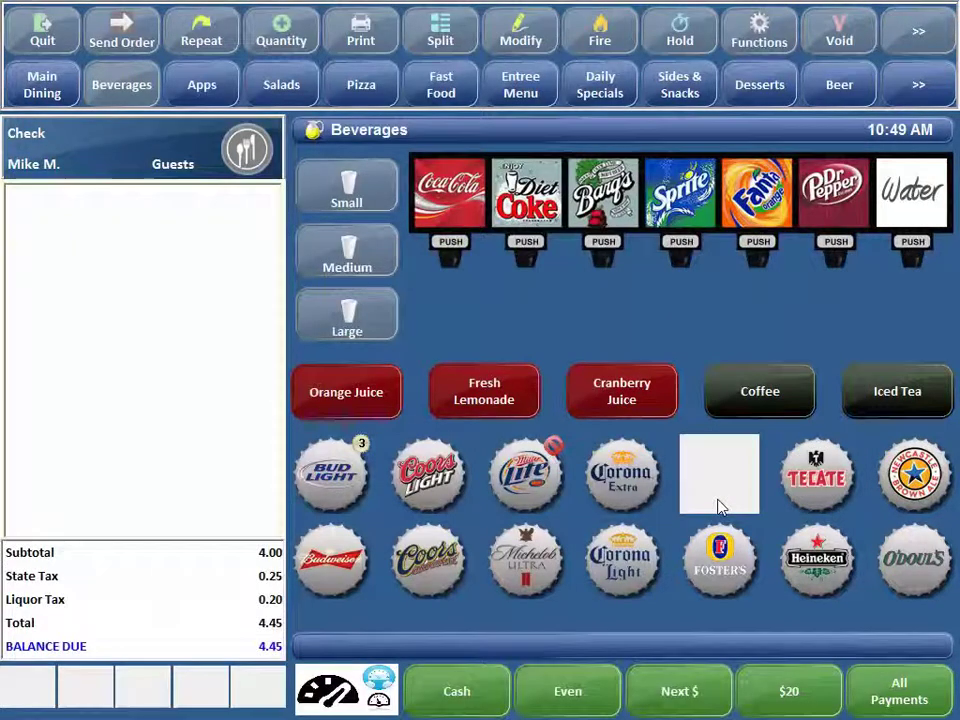
left_click(720, 507)
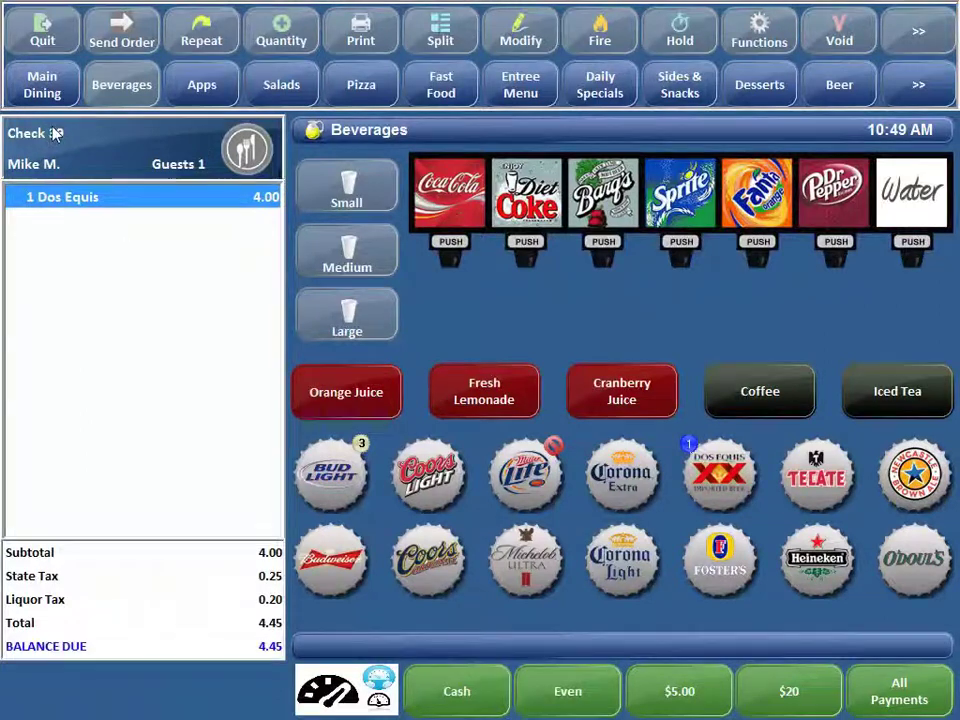
left_click(55, 133)
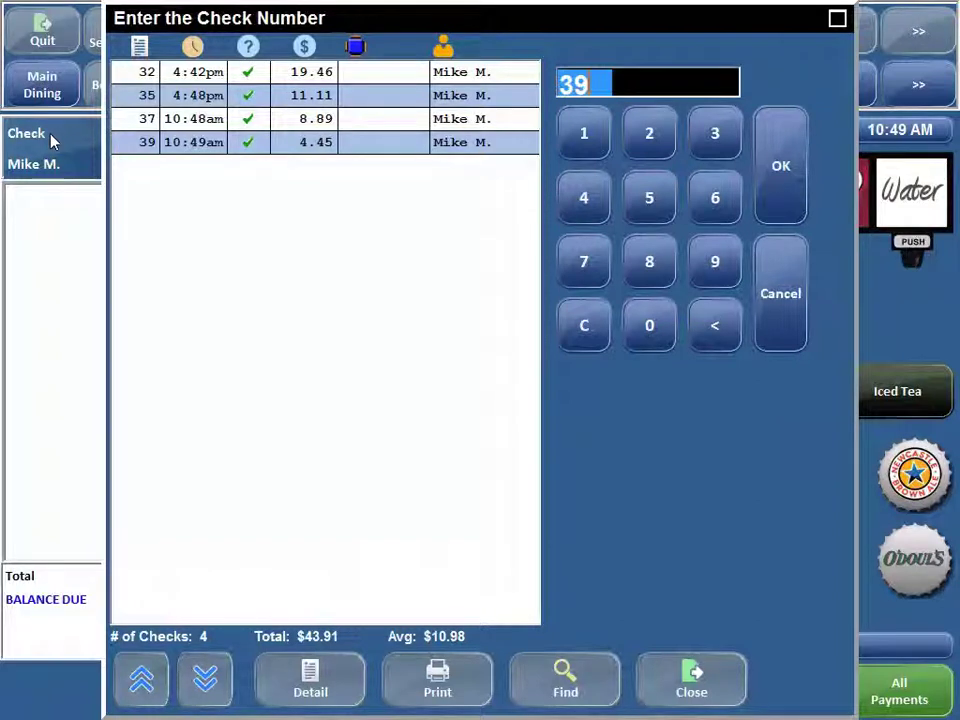
- Filter the check list with Find Checks to show only Cancelled checks
left_click(585, 679)
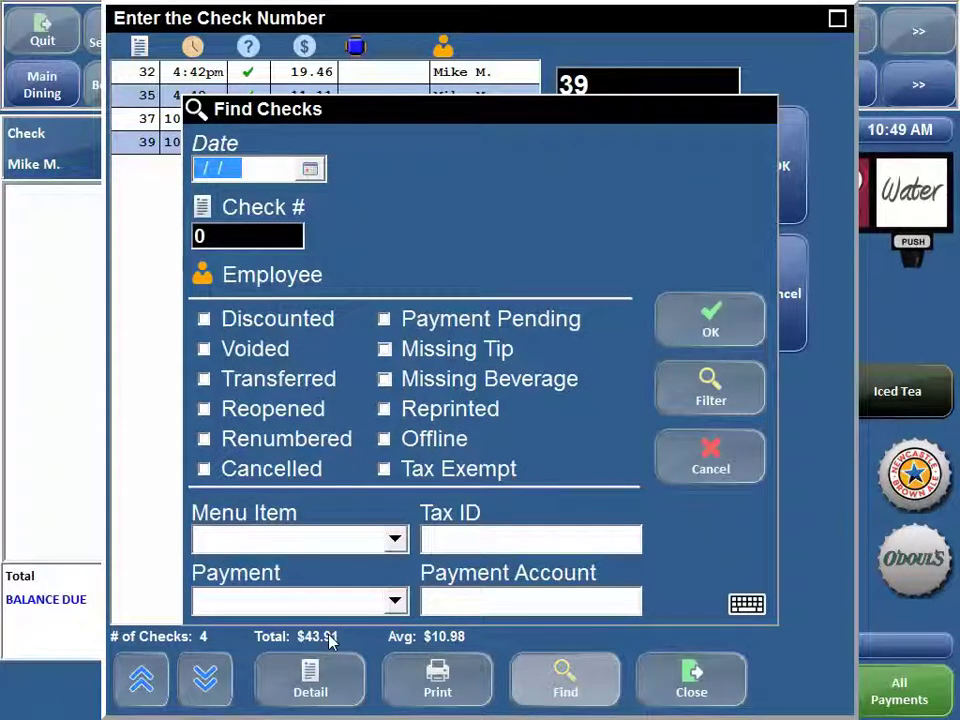
left_click(203, 470)
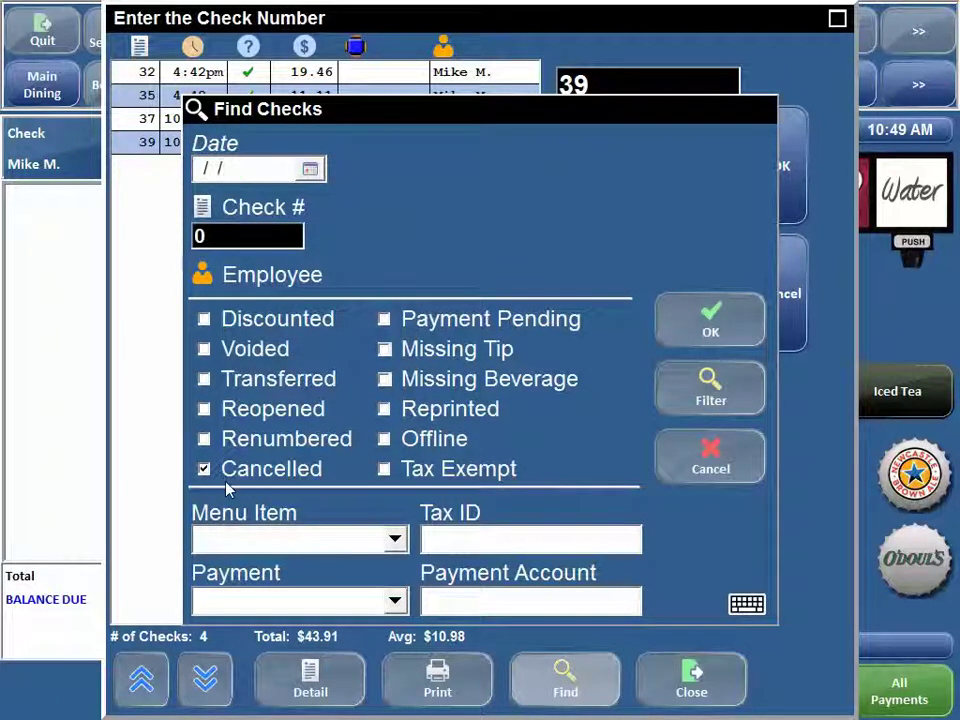
left_click(710, 320)
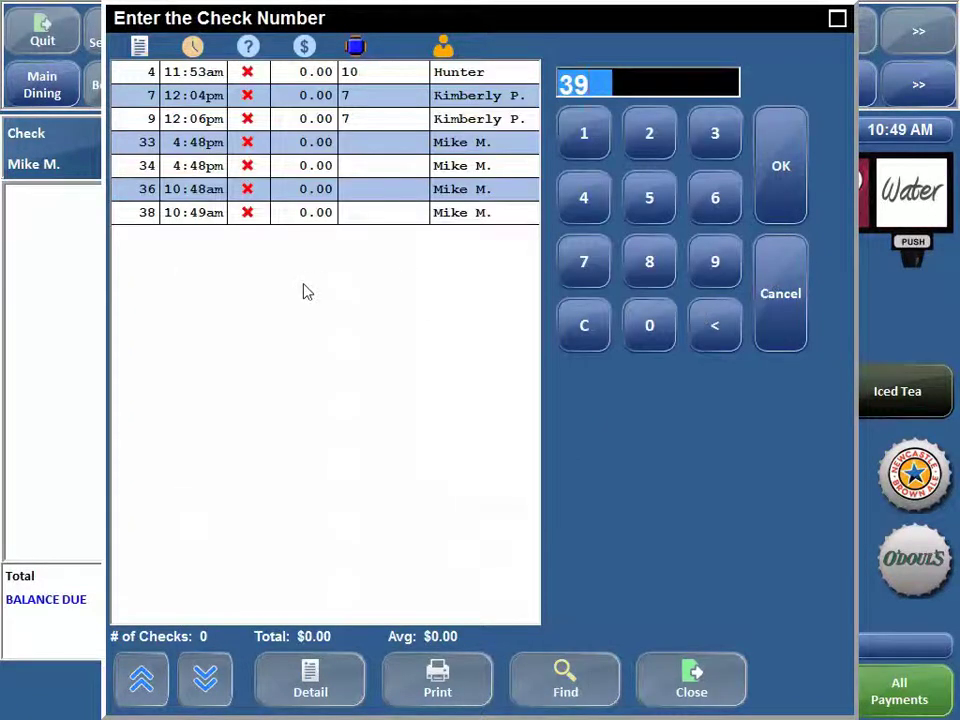
- Show the detail panel and browse cancelled checks 38, 36, 34, 33, 9, 7 and 4
left_click(310, 678)
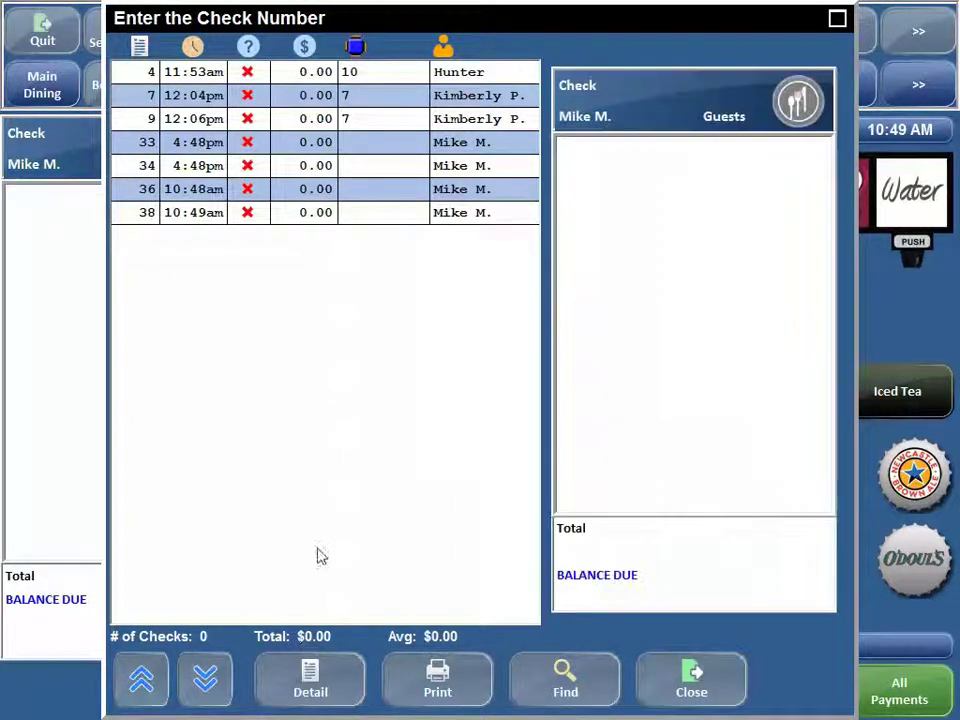
left_click(358, 214)
left_click(358, 186)
left_click(358, 165)
left_click(362, 142)
left_click(364, 119)
left_click(364, 97)
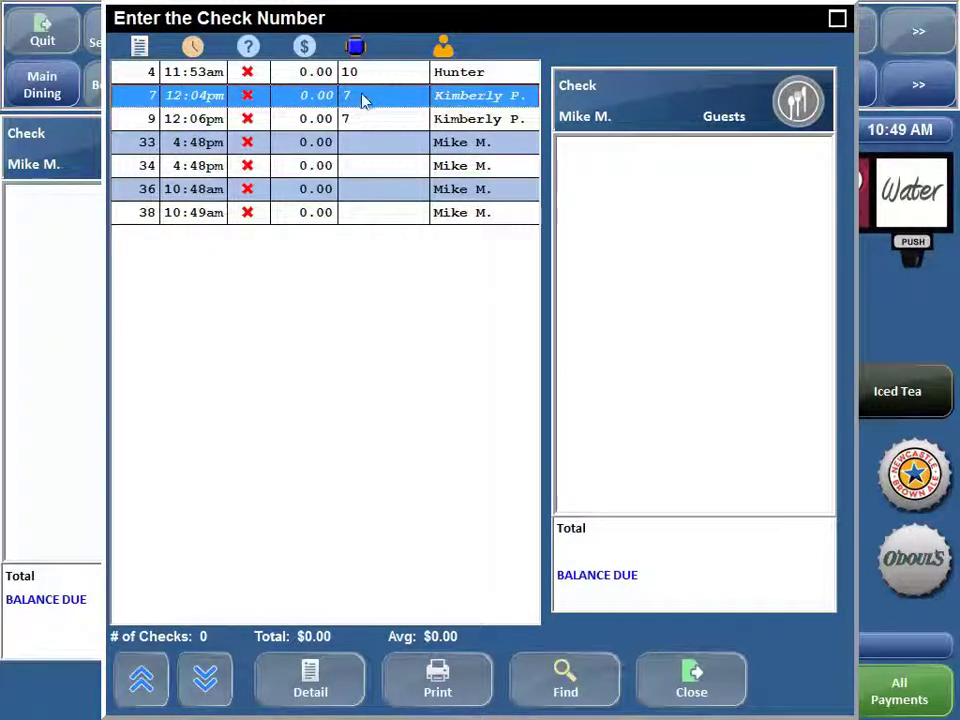
left_click(369, 78)
left_click(363, 98)
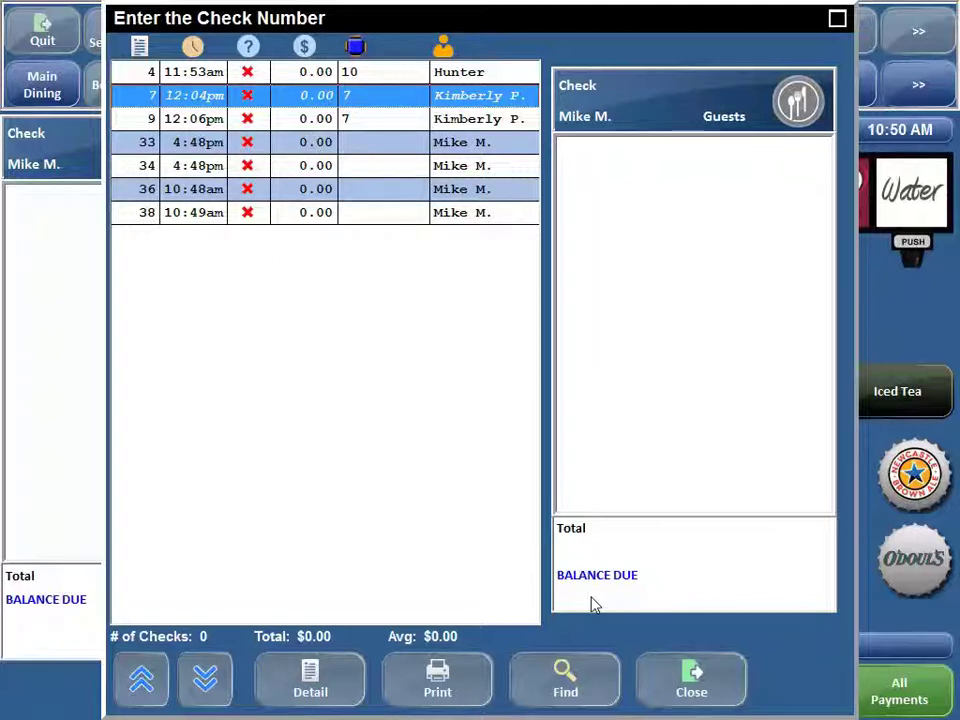
- Run Find with no criteria to list all 32 checks again
left_click(612, 679)
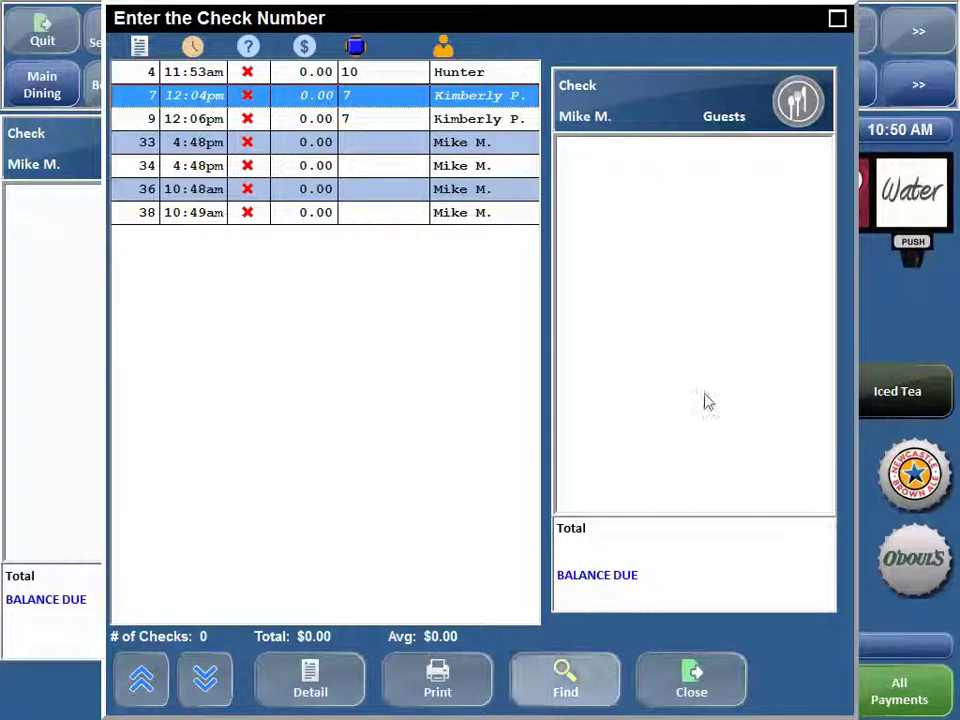
left_click(713, 320)
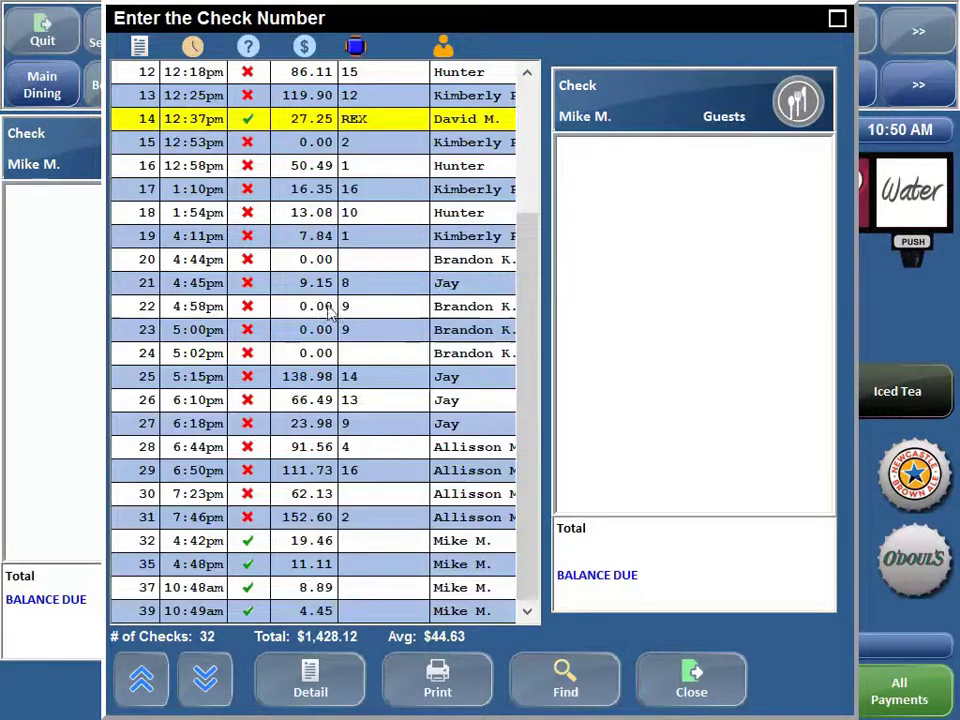
left_click_drag(525, 283, 535, 308)
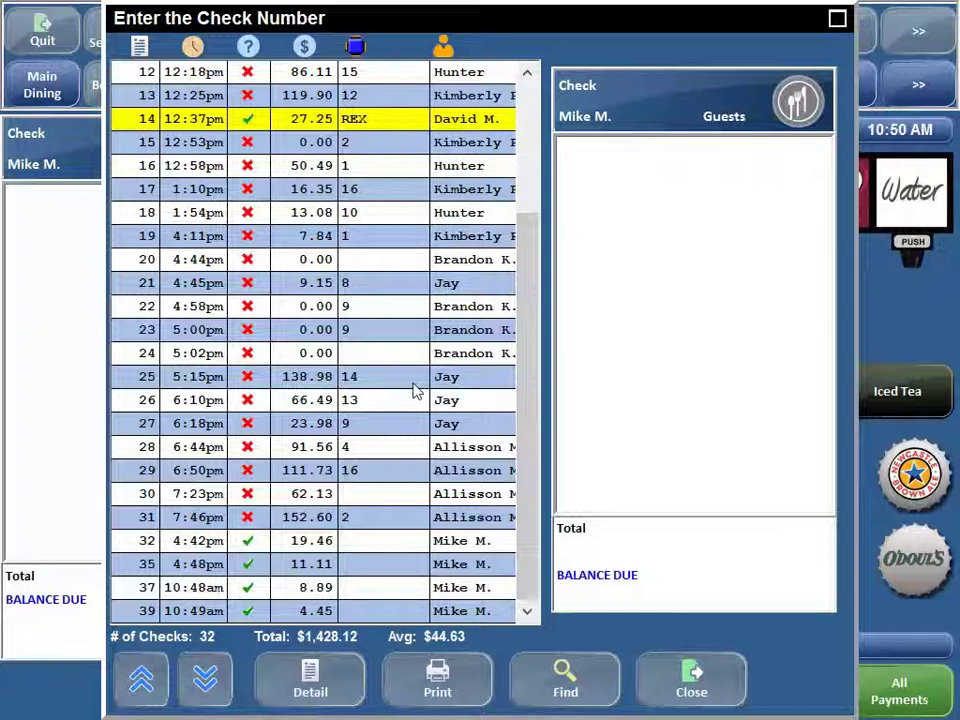
- Open check 25's details ($158.98 paid by VISA) and the Print Guest Check dialog
left_click(365, 389)
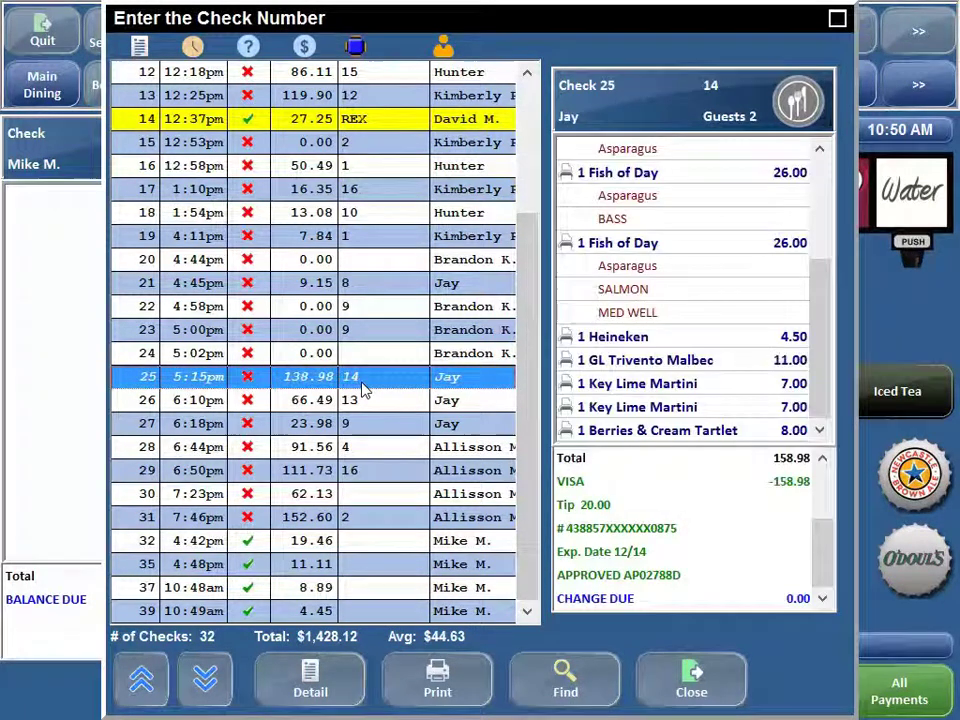
left_click(435, 680)
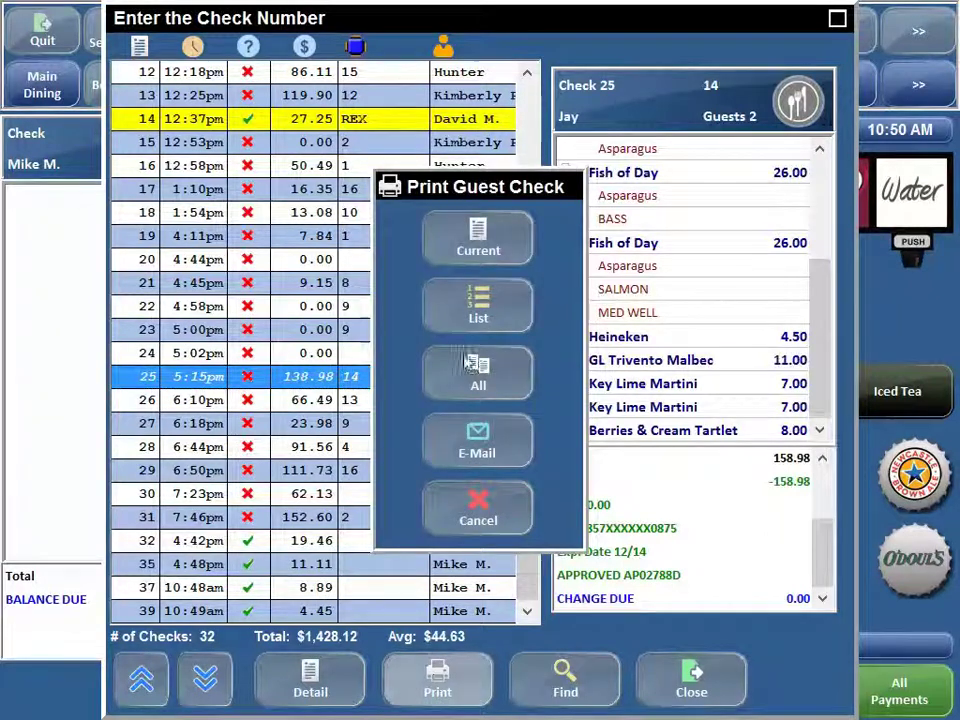
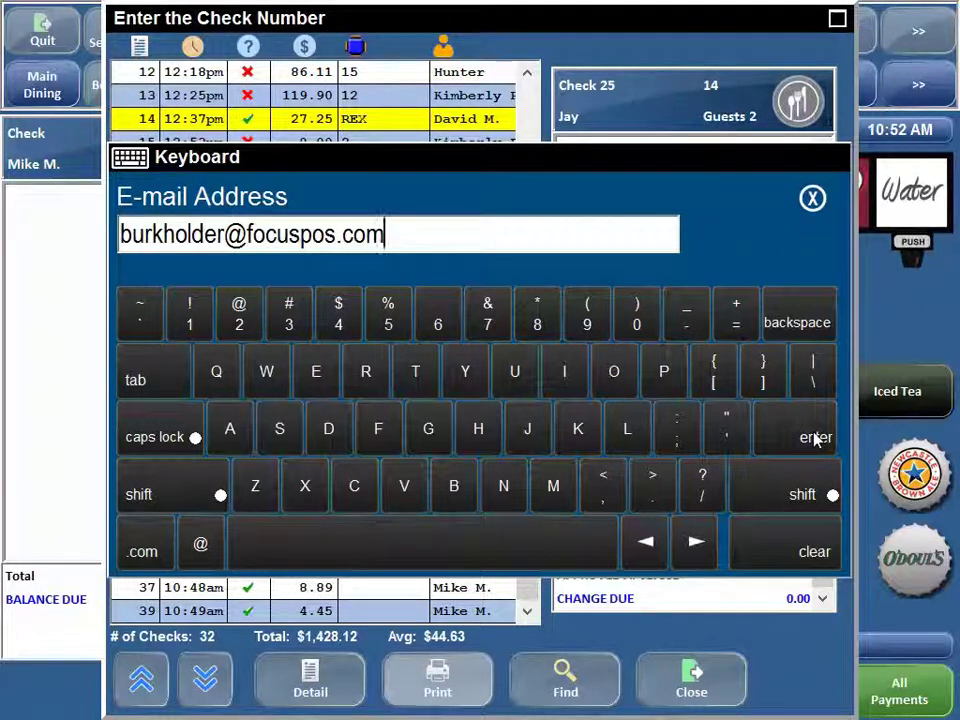
- Enter the customer's e-mail address and close the keyboard to return to check 25's details
left_click(813, 198)
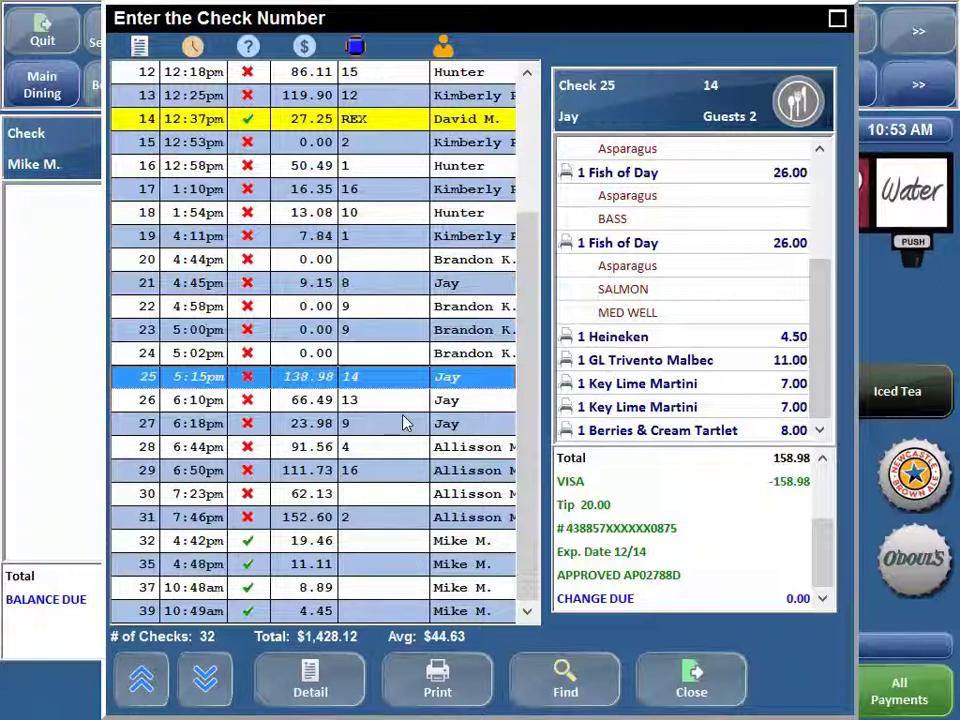
left_click(295, 678)
left_click(315, 680)
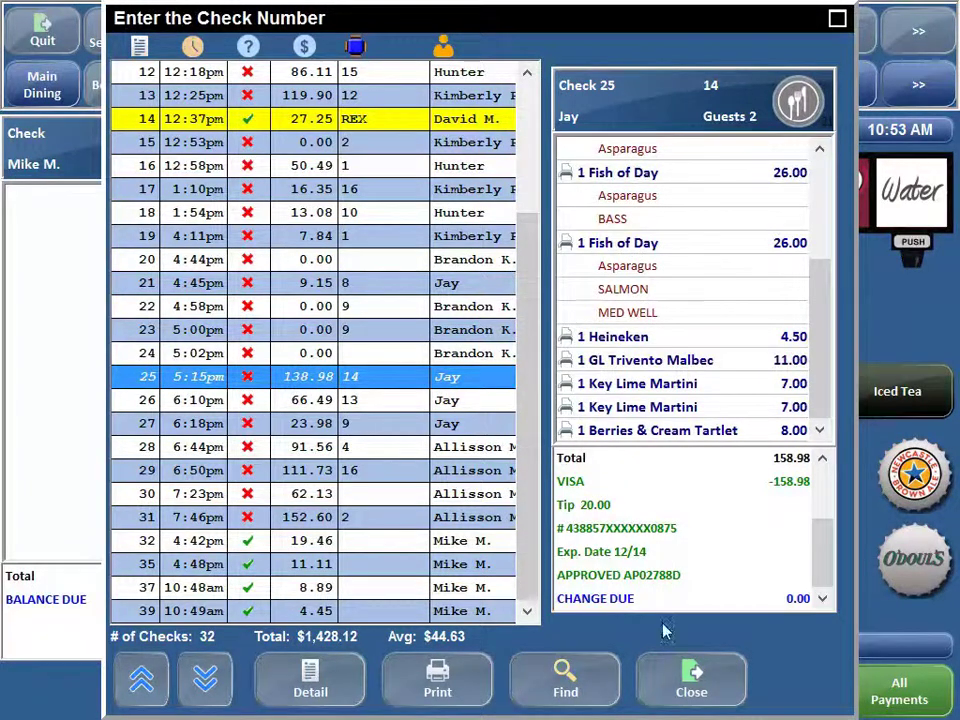
left_click(690, 685)
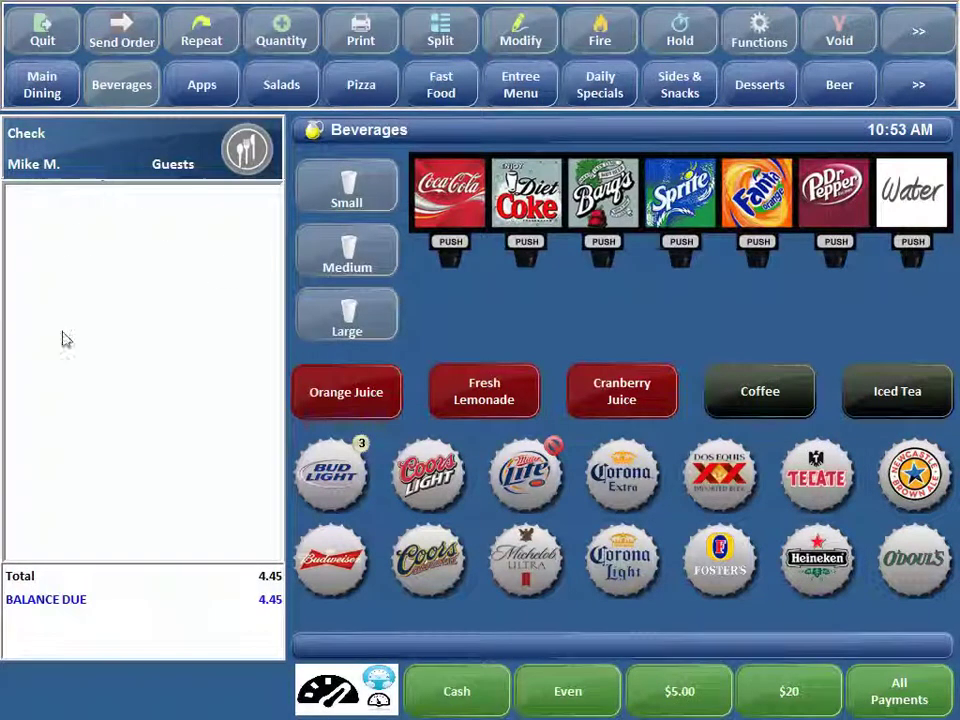
left_click(30, 133)
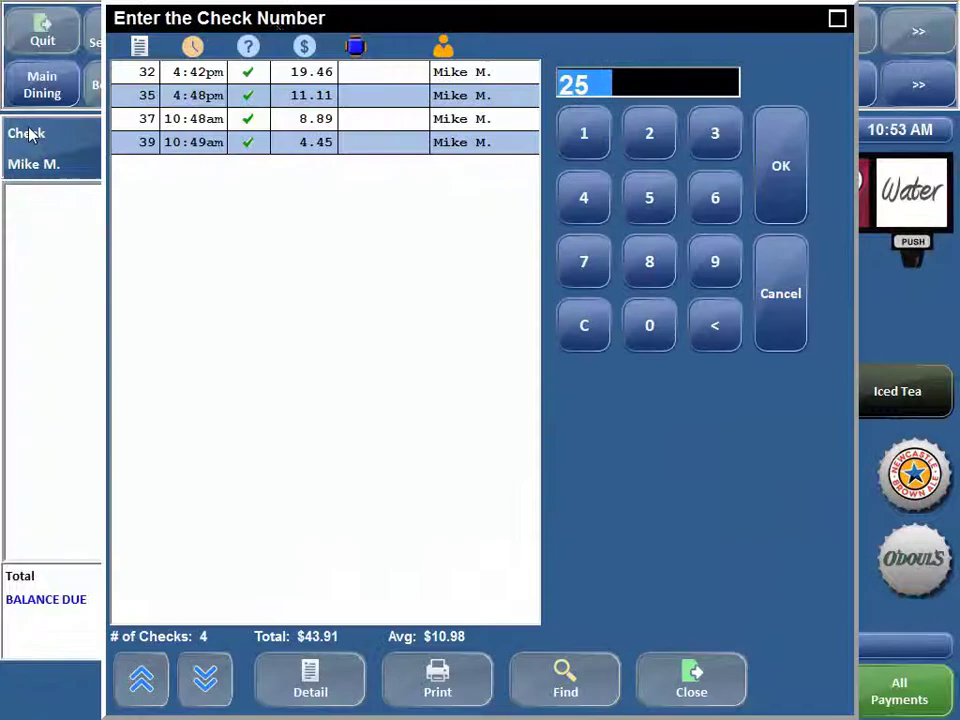
left_click(249, 46)
left_click(342, 374)
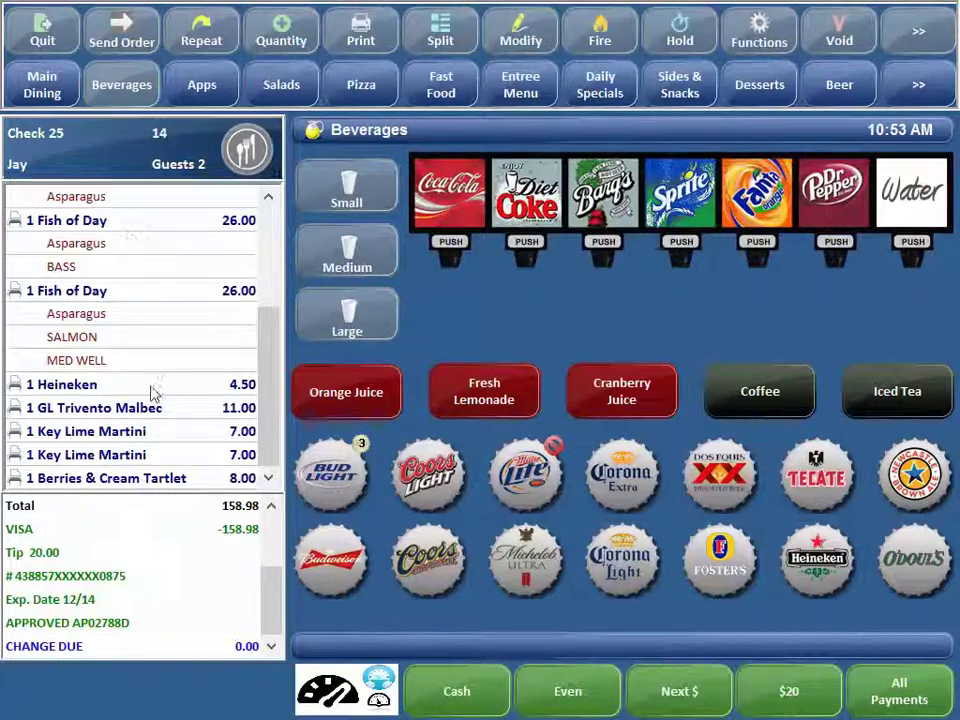
left_click(57, 162)
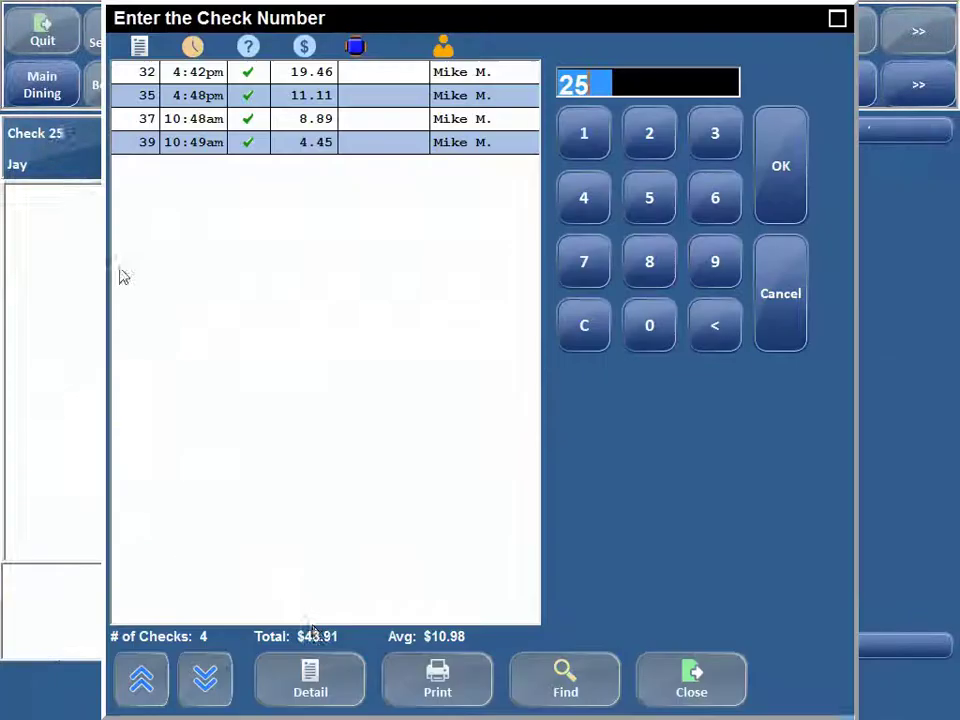
left_click(249, 46)
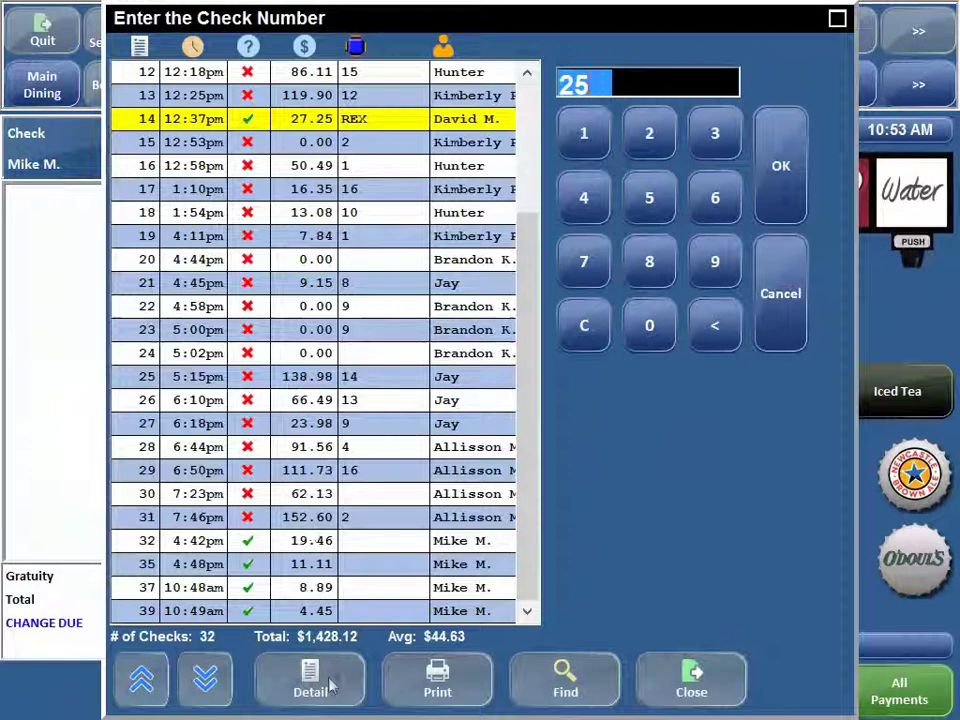
left_click(324, 684)
left_click(321, 377)
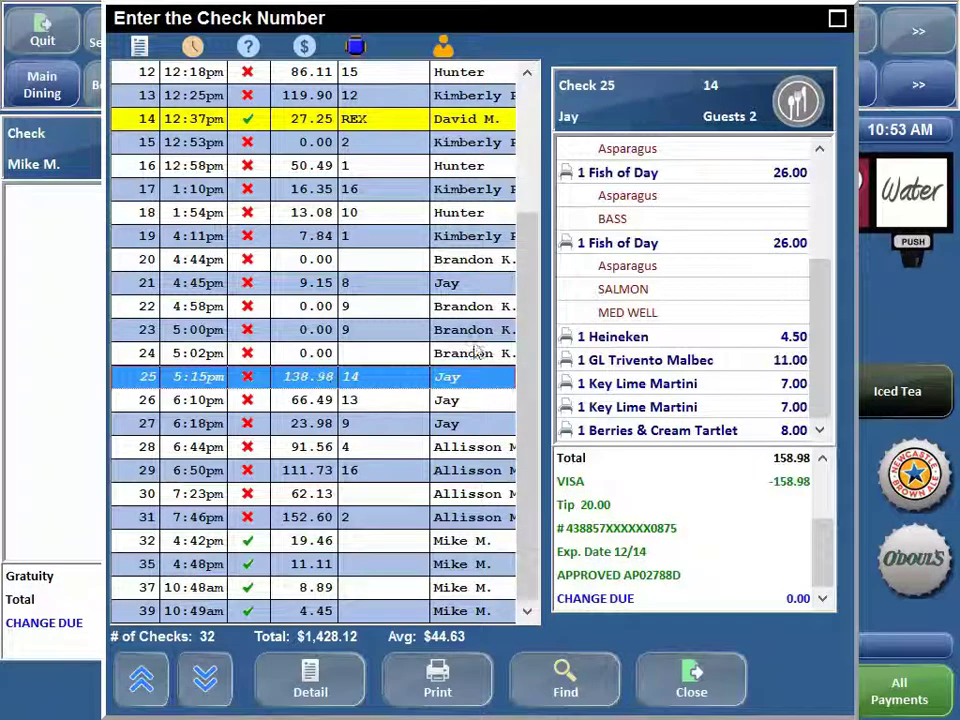
- Show order times and server on check 25's items, scroll through them, and expand the check info
left_click(668, 275)
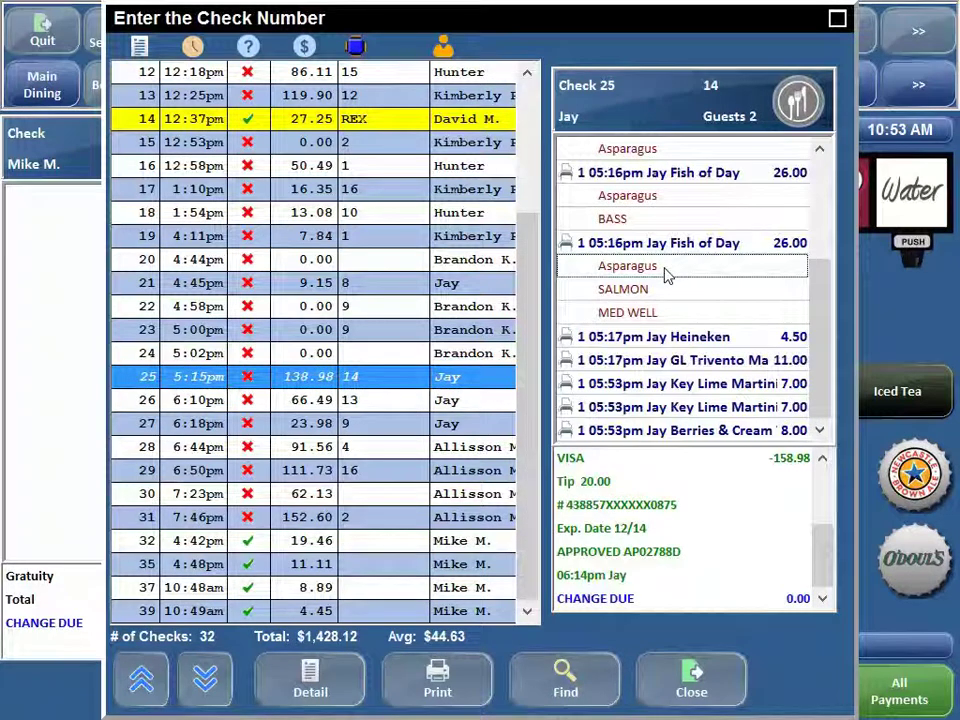
left_click_drag(825, 317, 739, 236)
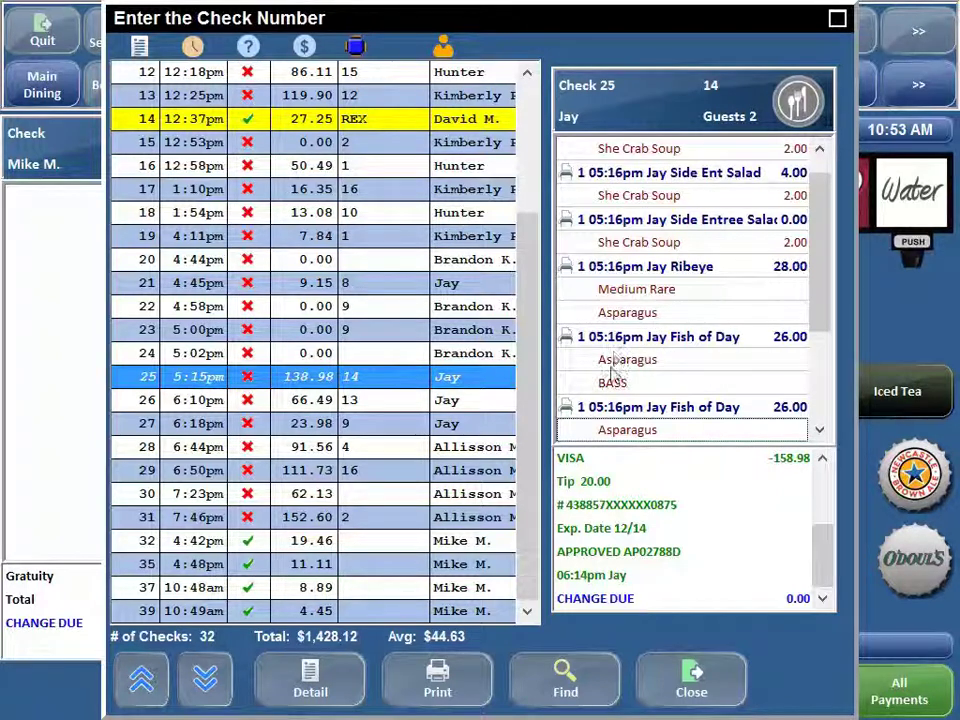
left_click_drag(814, 300, 724, 407)
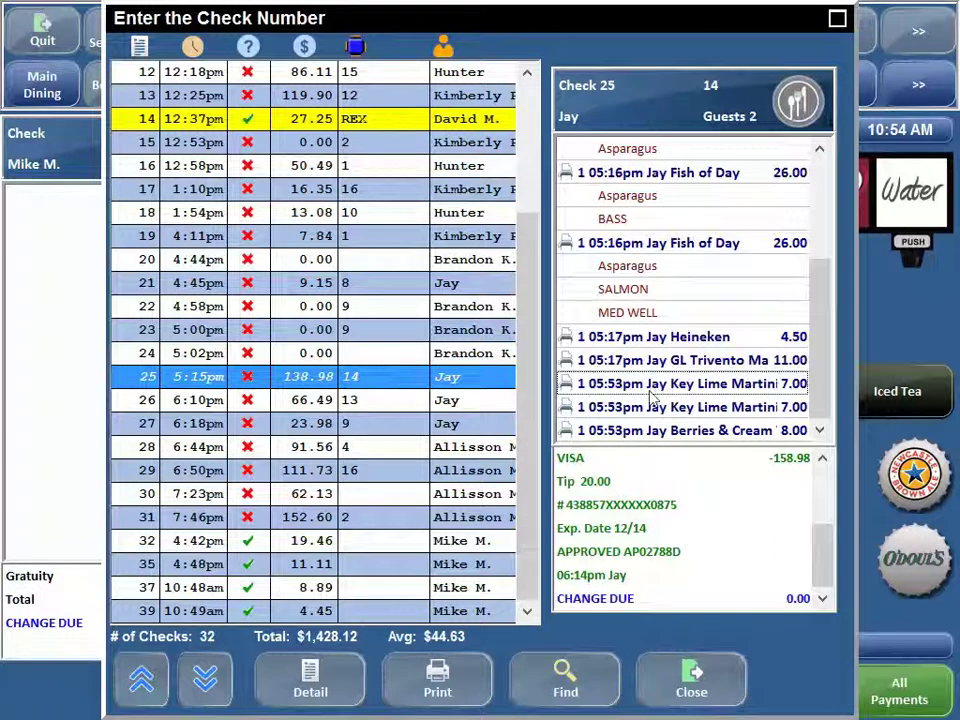
left_click_drag(813, 393, 814, 392)
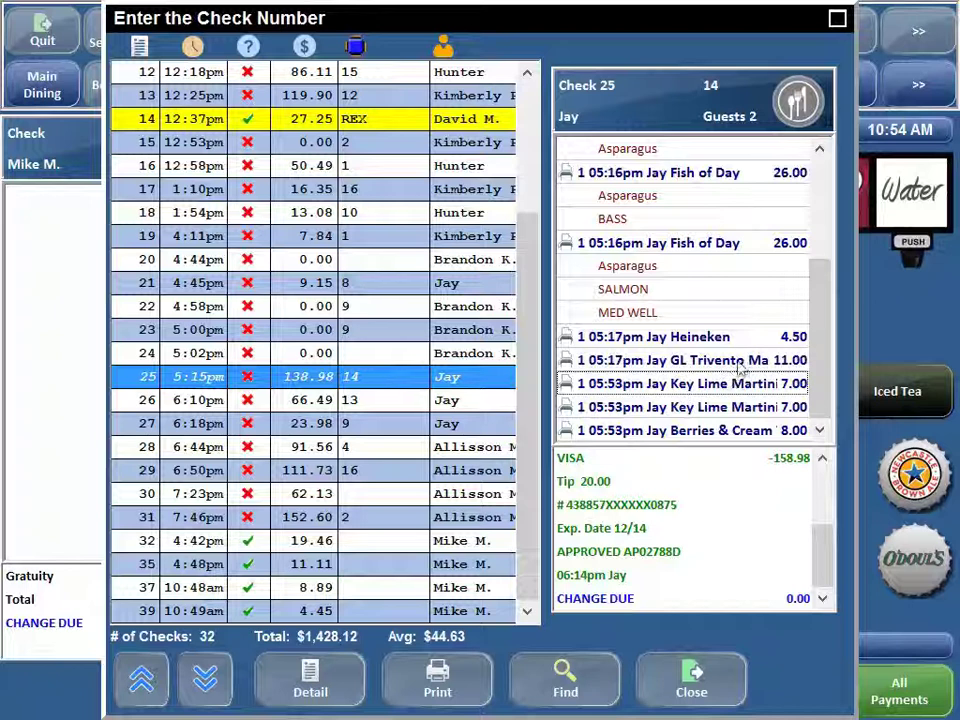
left_click_drag(816, 302, 816, 200)
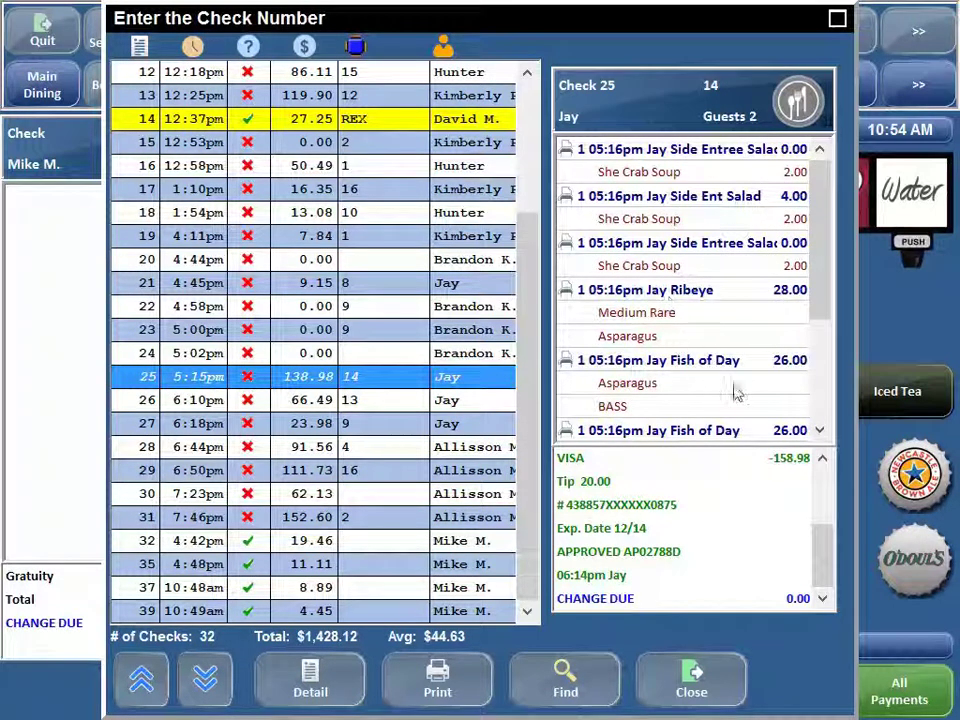
mouse_move(825, 300)
left_mouse_down()
mouse_move(815, 392)
mouse_move(827, 270)
left_mouse_up()
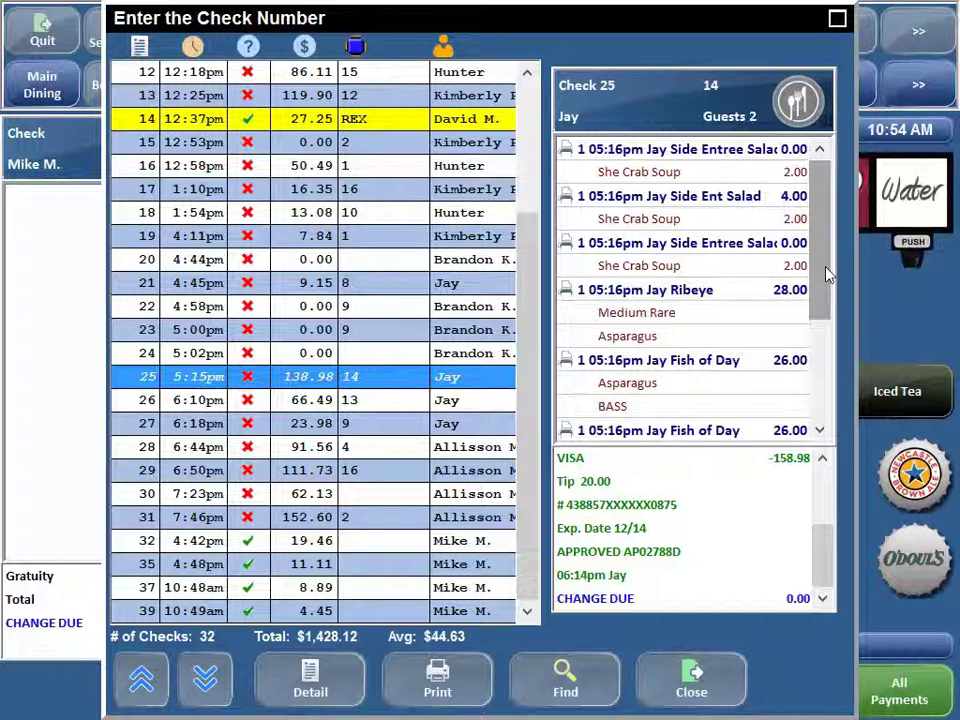
left_click(647, 105)
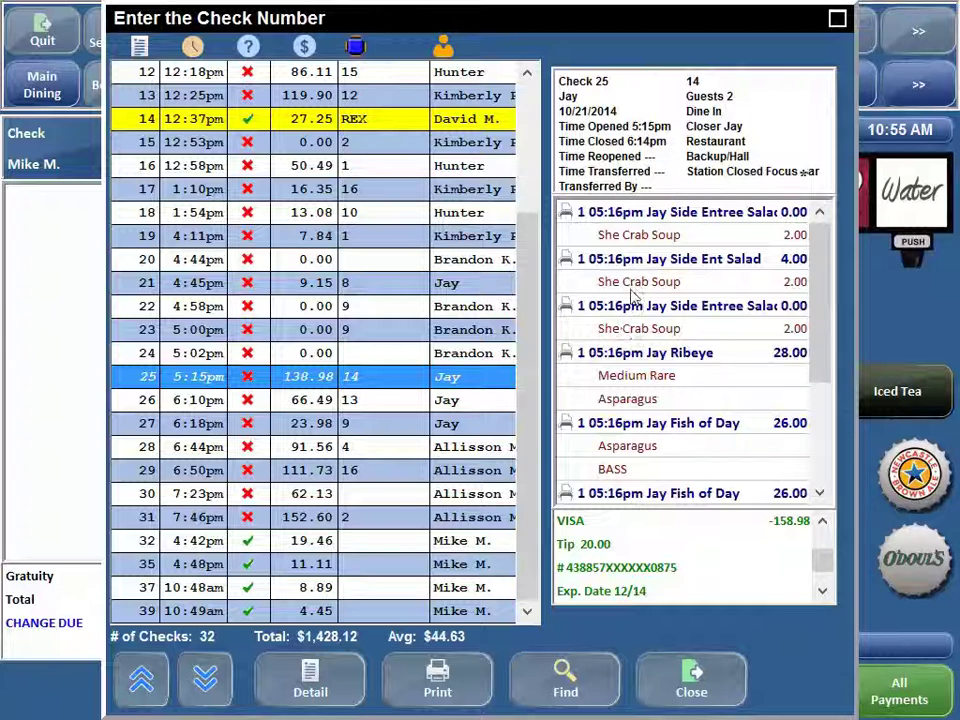
- Hide item times, collapse check 25's header, reveal subtotal and tax, then open Find Checks
left_click(648, 548)
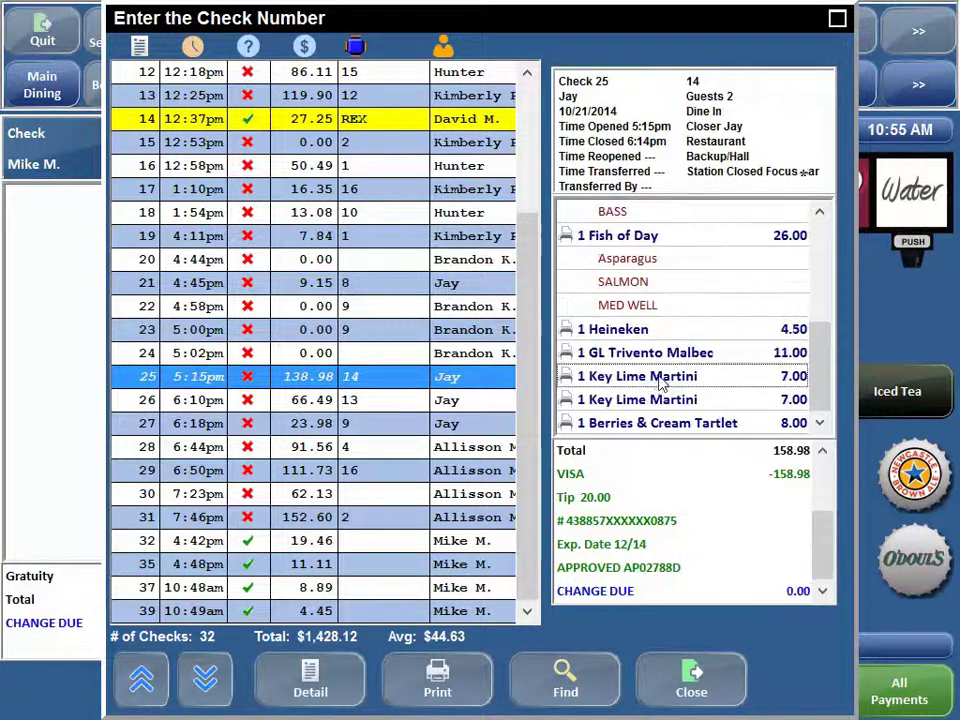
left_click_drag(820, 535, 824, 546)
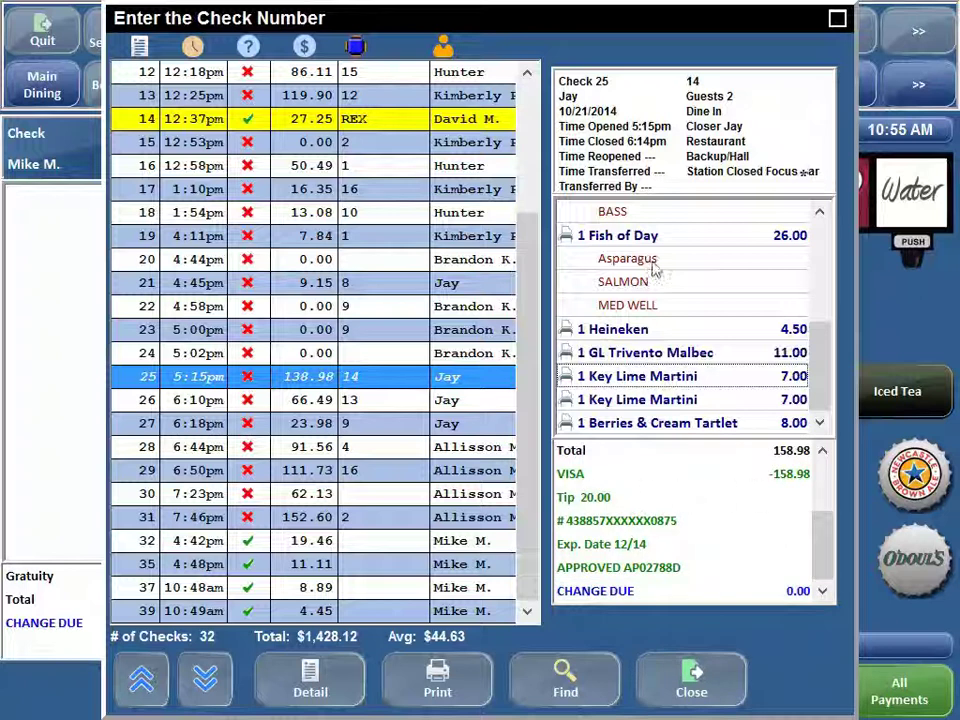
left_click(641, 185)
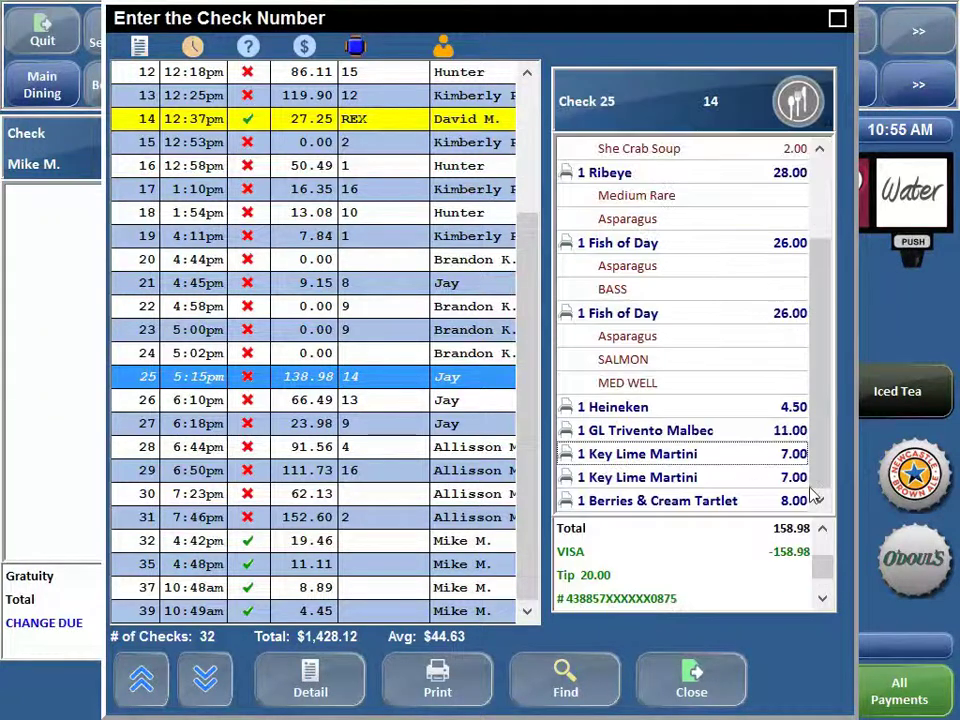
left_click(823, 555)
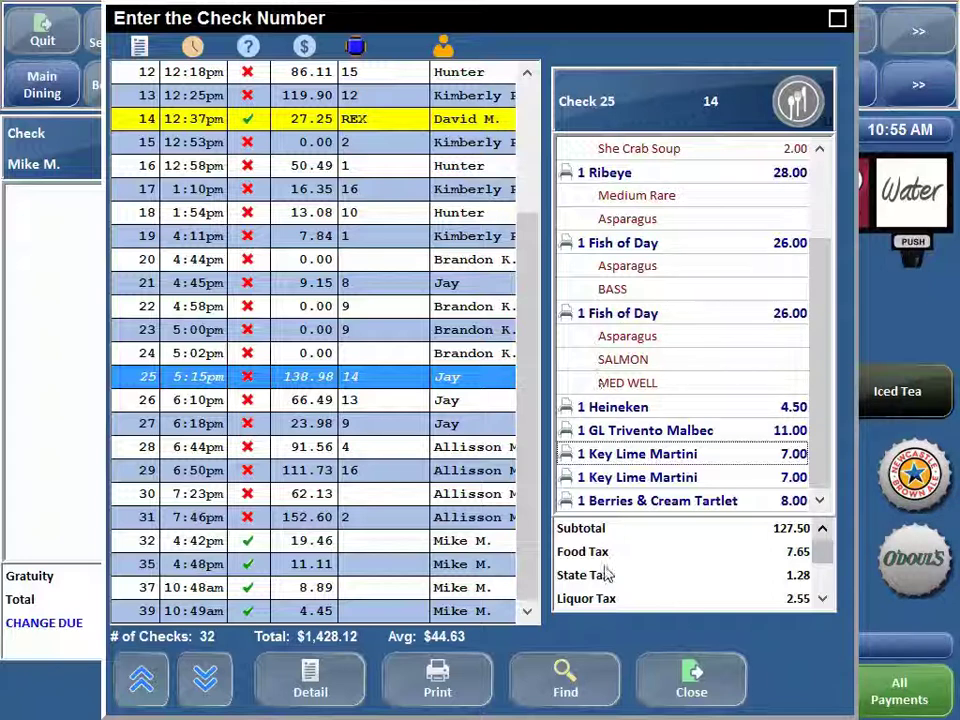
left_click(563, 678)
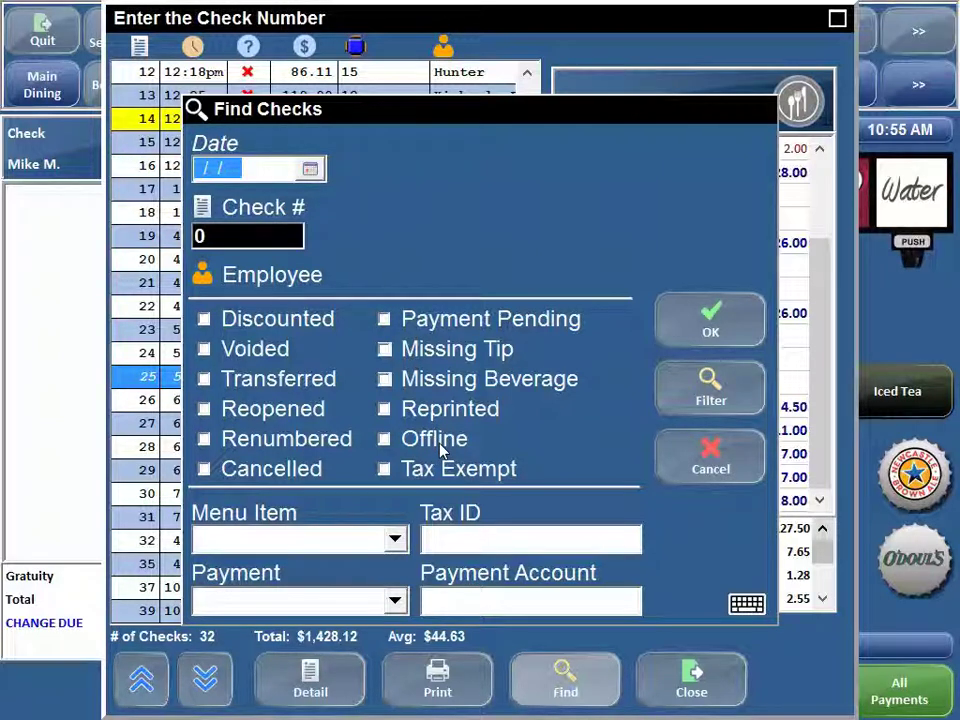
- Filter the list to discounted checks and view both seats of check 17
left_click(205, 319)
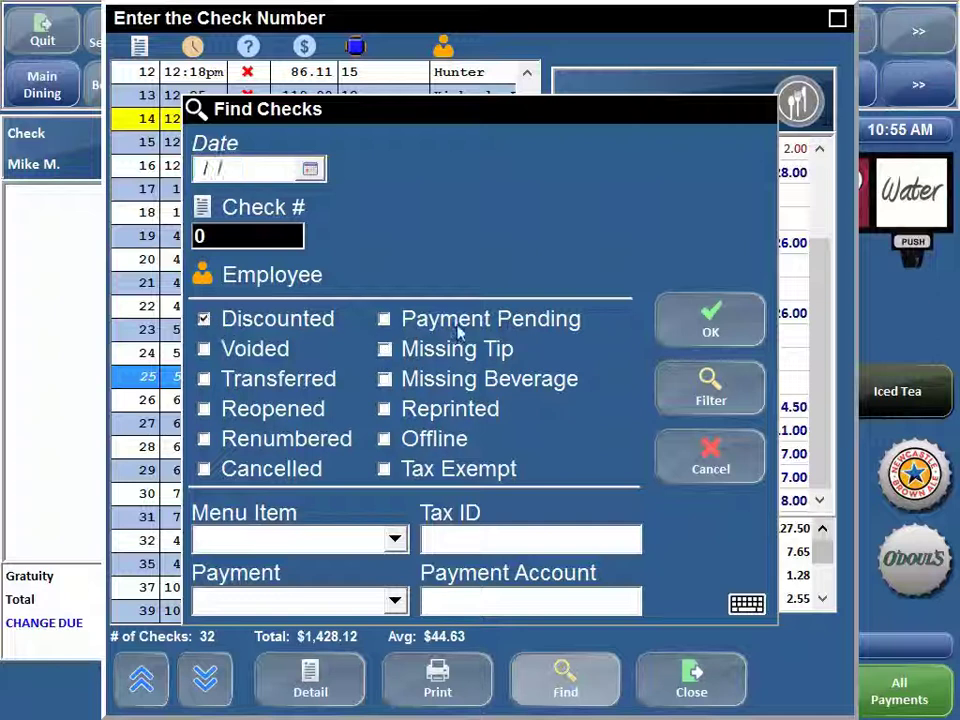
left_click(728, 328)
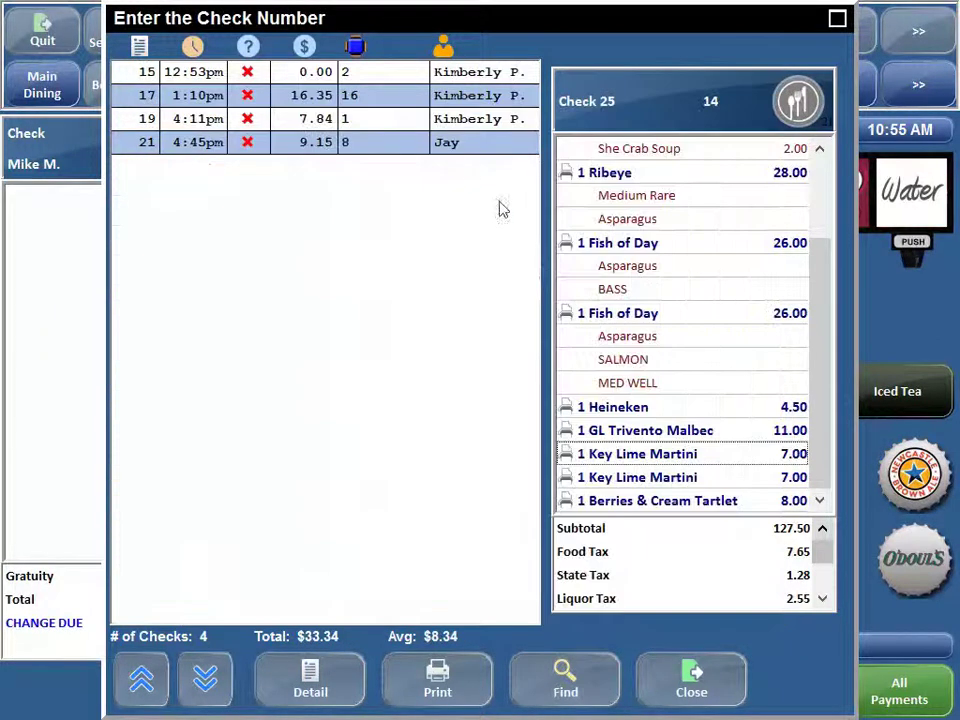
left_click(312, 98)
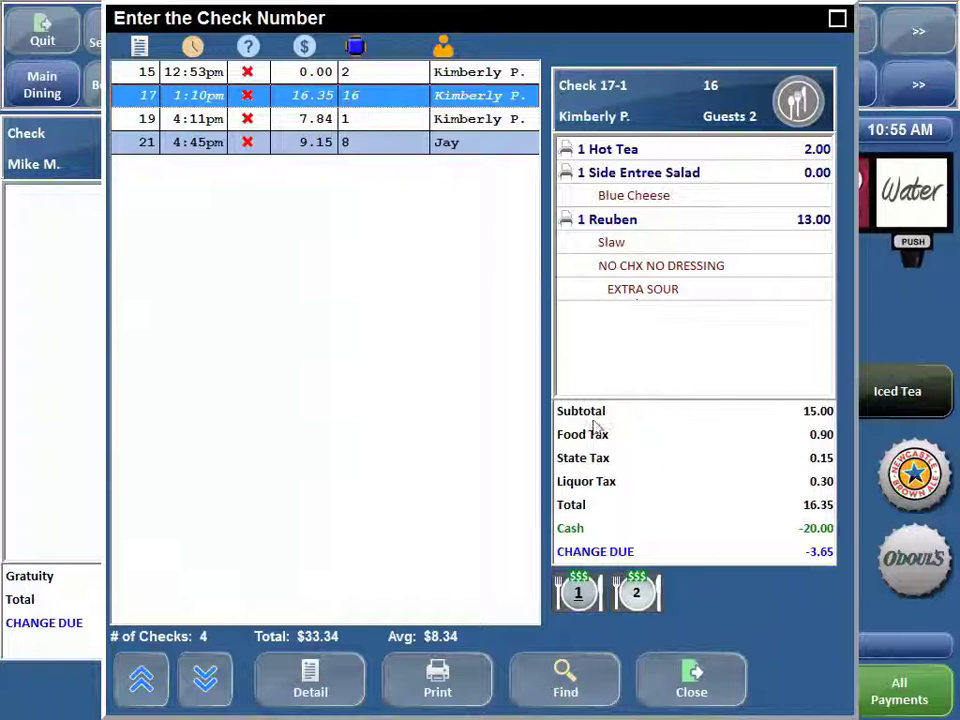
left_click(640, 600)
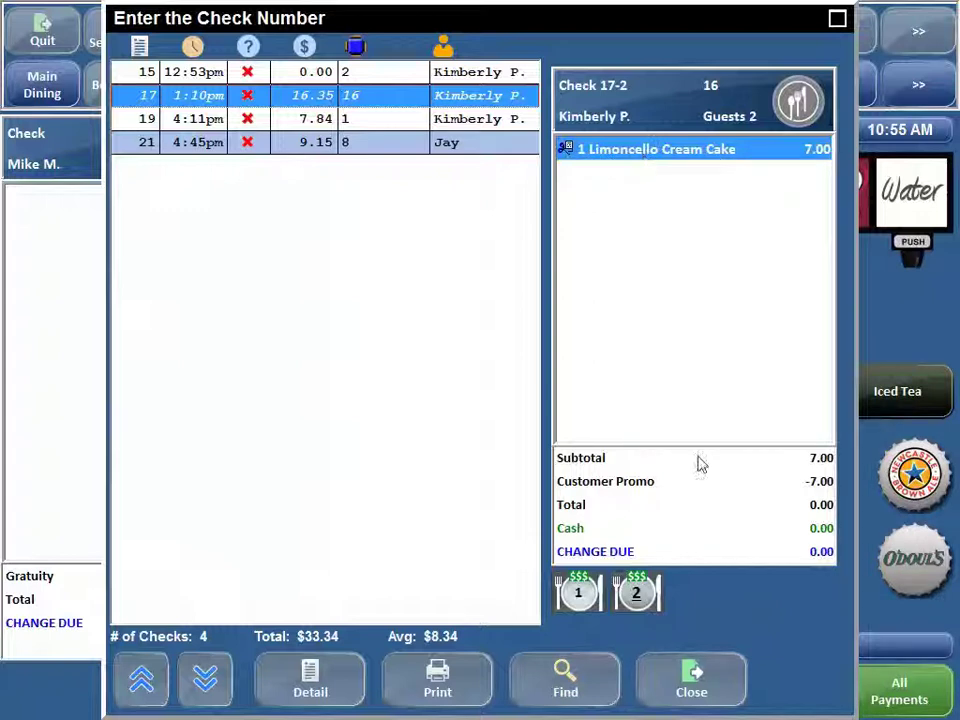
- Review checks 19 and 21, then bring up the check search again
left_click(340, 119)
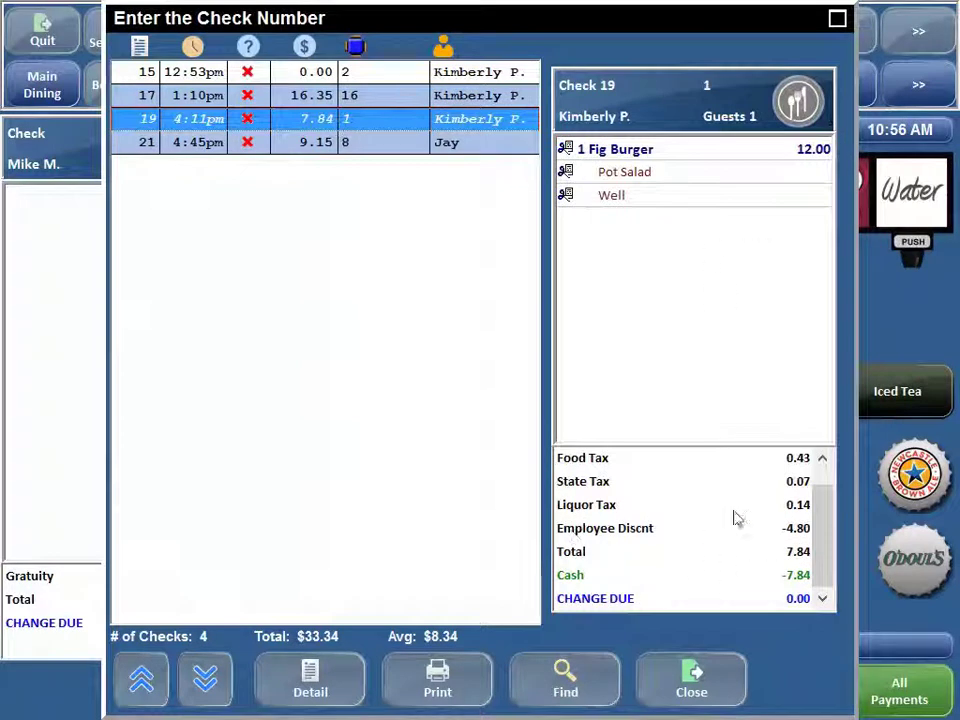
left_click(367, 145)
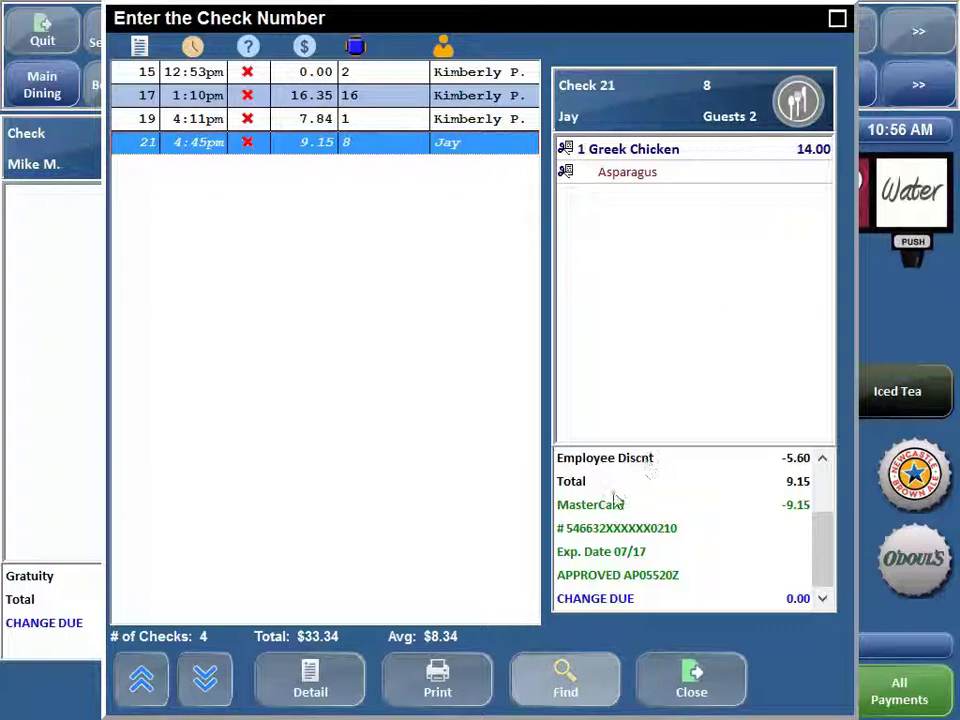
left_click(566, 680)
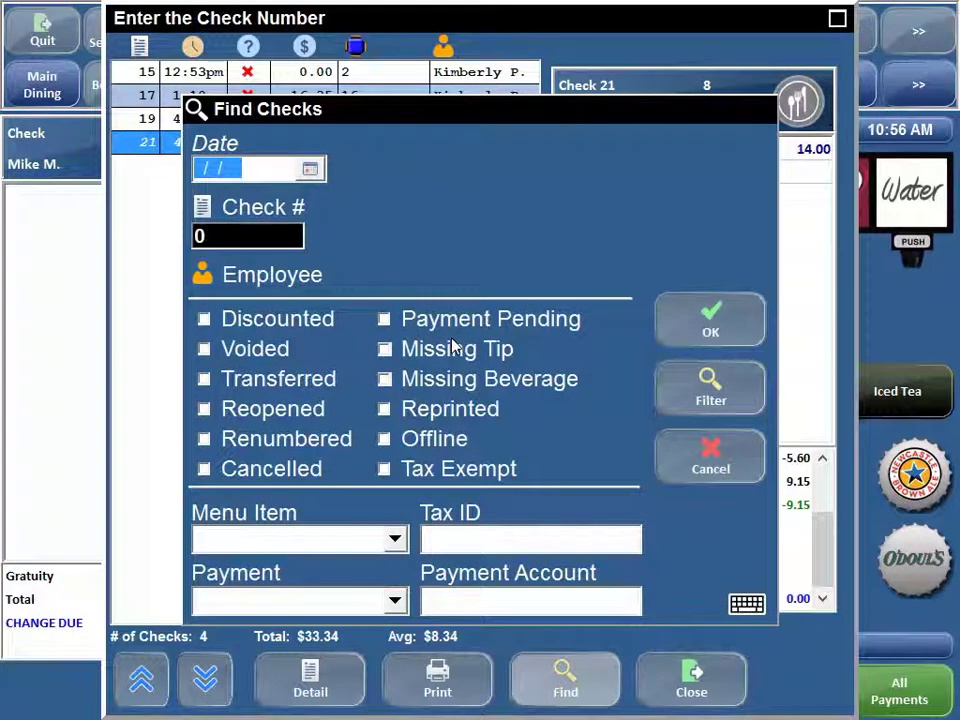
- Search discounted checks dated October 20 and view check 5's details
left_click(310, 169)
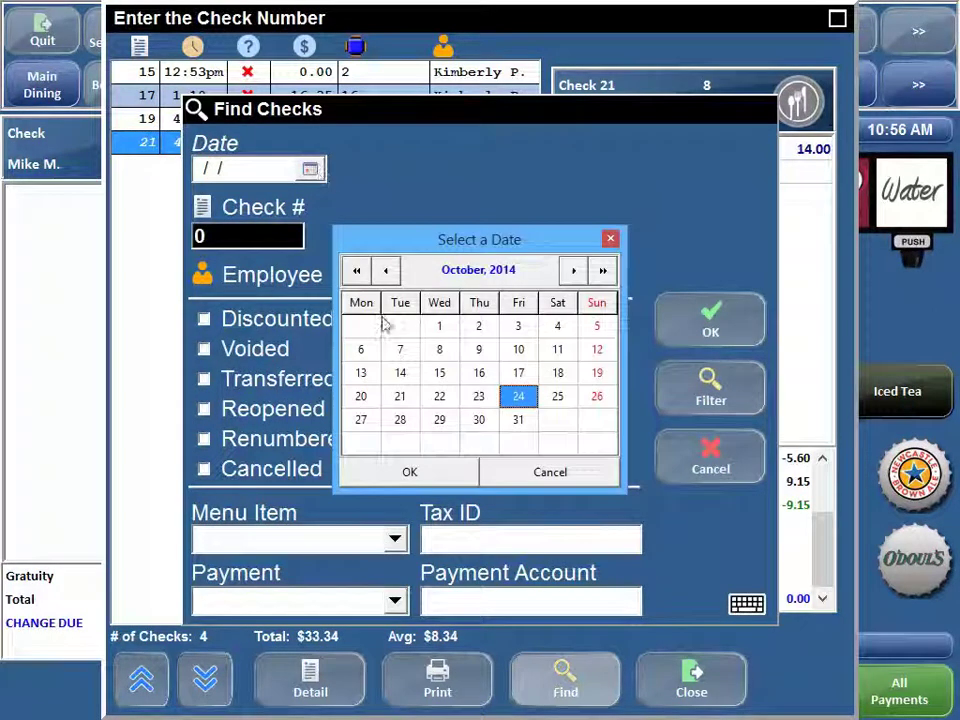
left_click(374, 398)
left_click(400, 474)
left_click(228, 322)
left_click(707, 328)
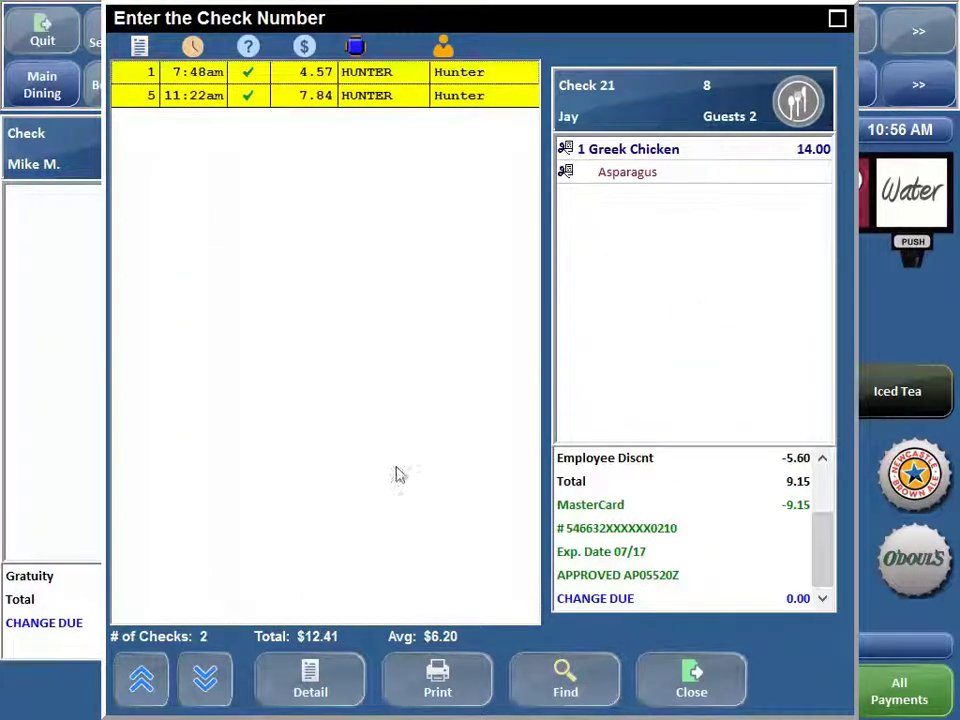
left_click(354, 77)
left_click(355, 95)
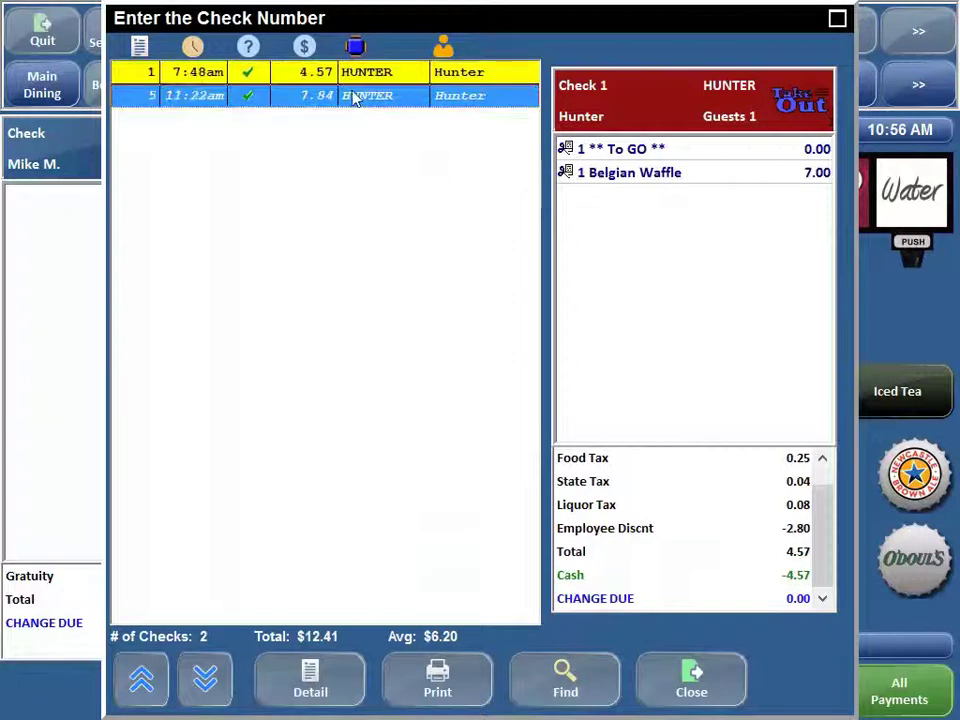
- Search discounted checks over the range 10/13/2014 to 10/19/2014
left_click(563, 690)
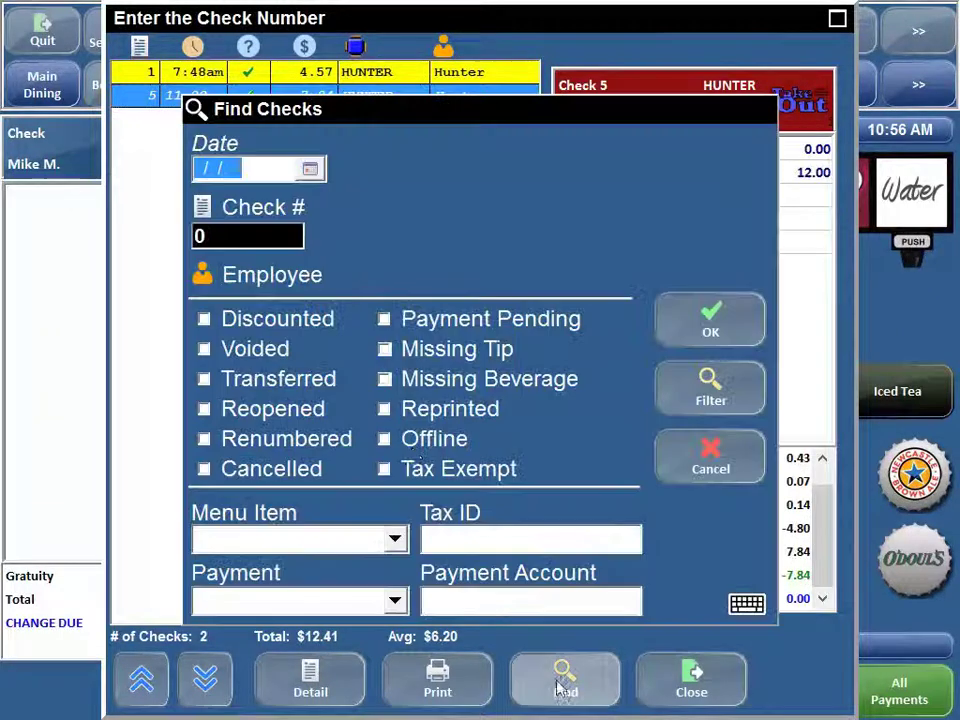
left_click(215, 147)
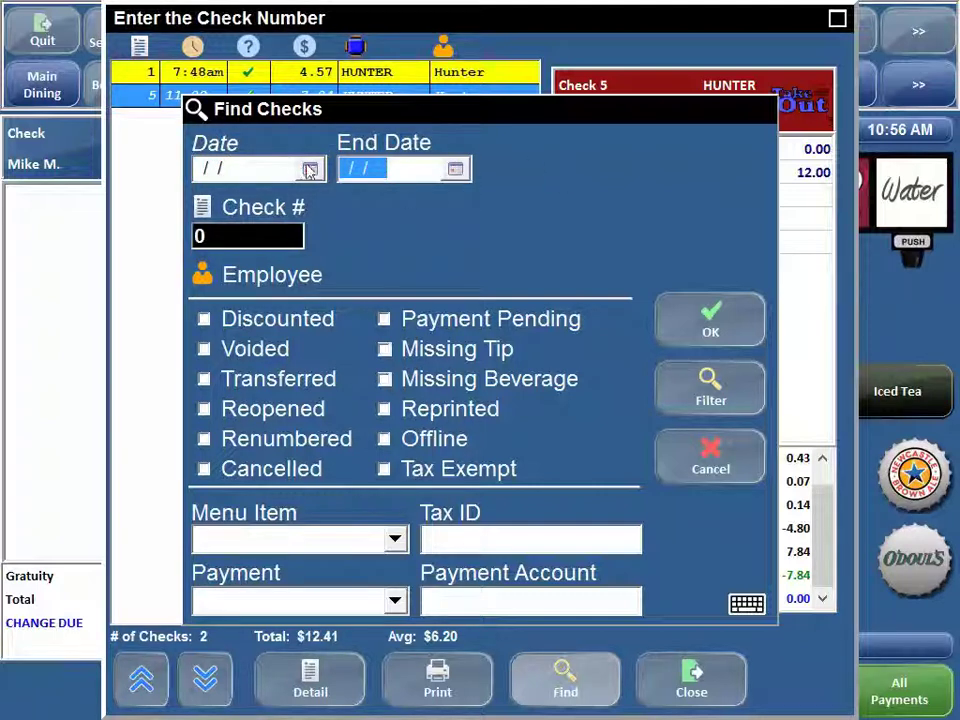
left_click(310, 169)
left_click(361, 372)
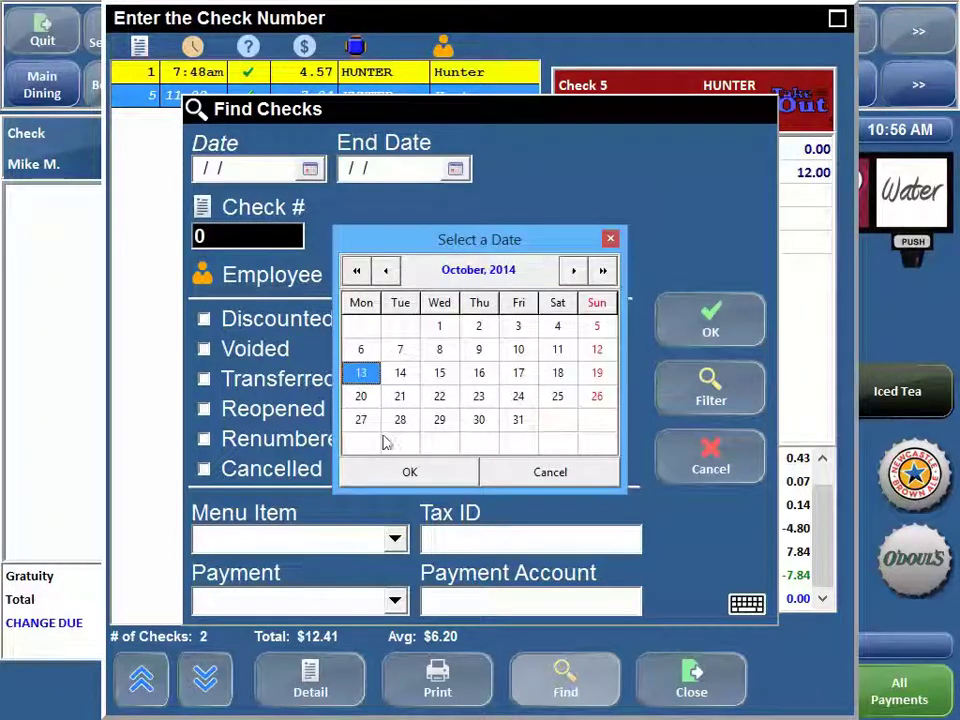
left_click(409, 471)
left_click(455, 169)
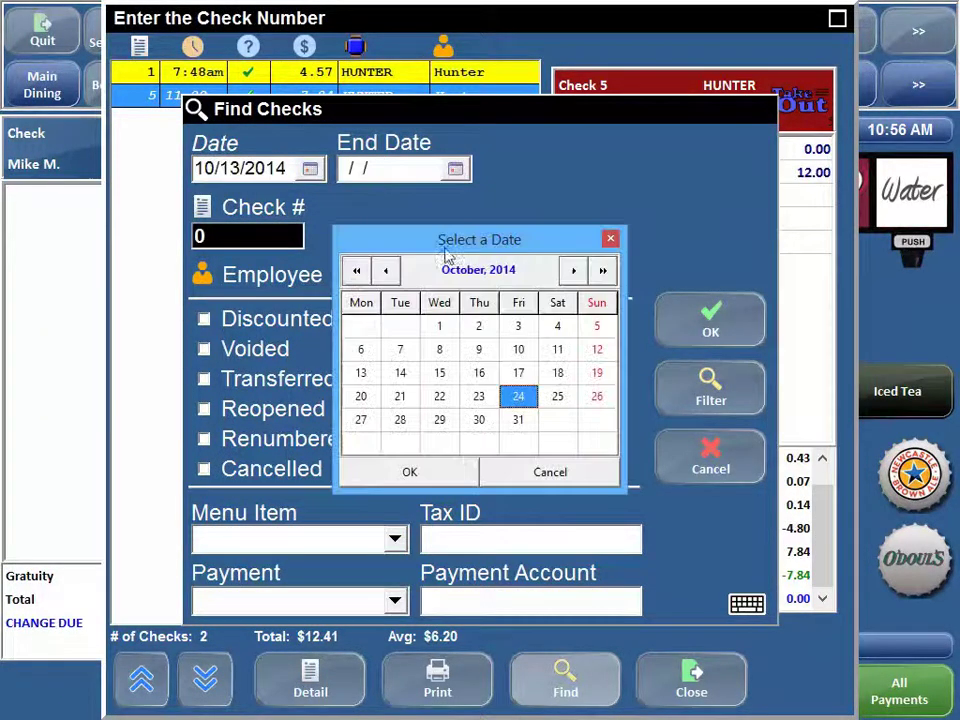
left_click(594, 374)
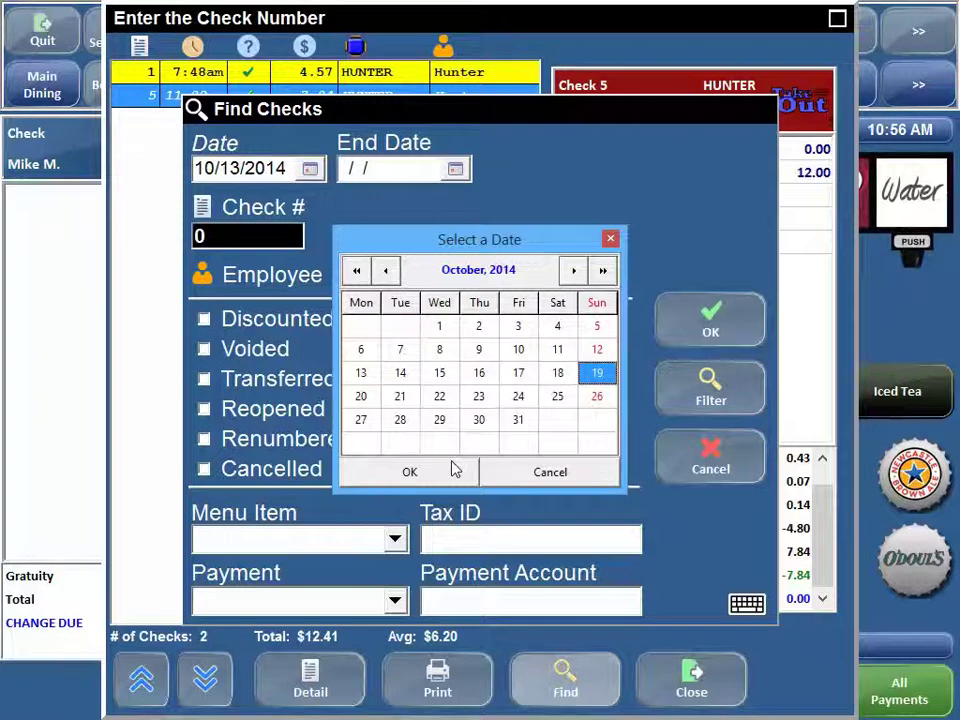
left_click(452, 467)
left_click(265, 322)
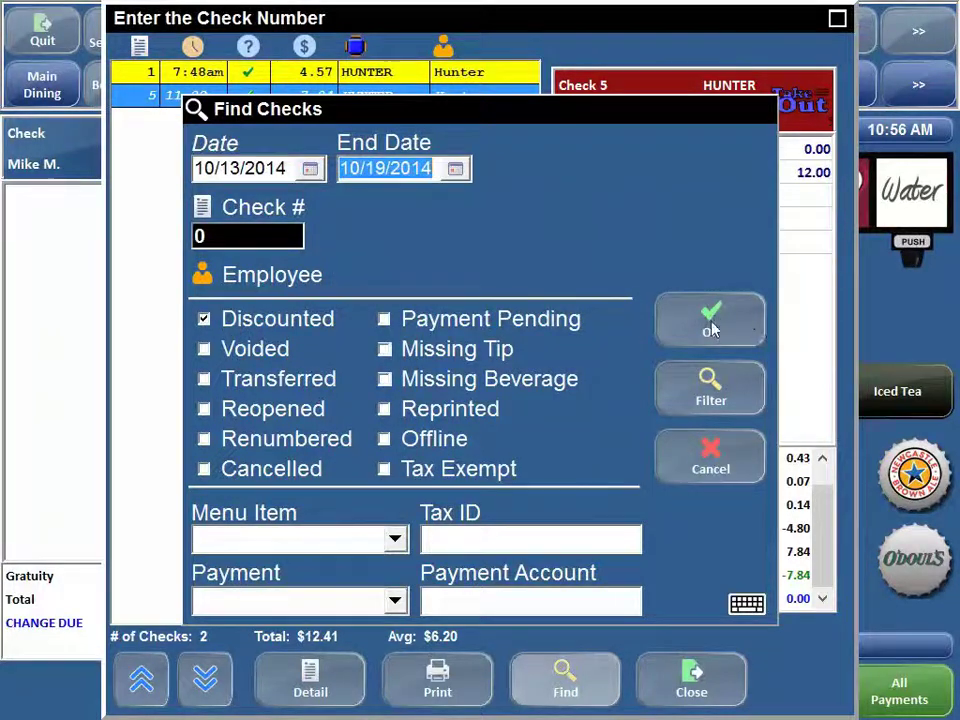
left_click(715, 322)
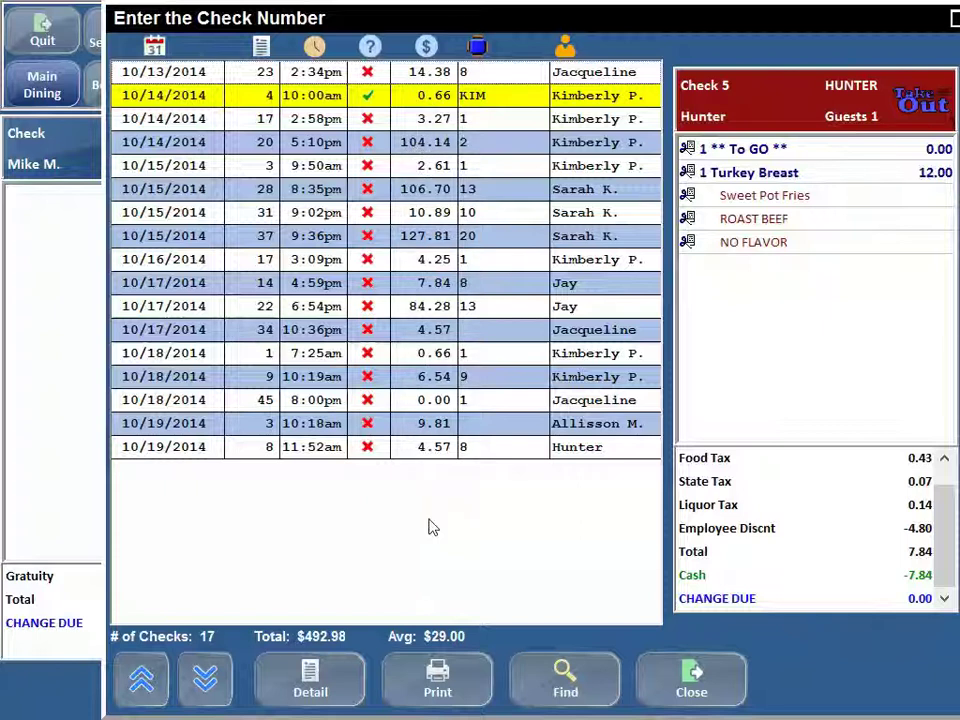
- Review discounted checks 23, 4 and 17
left_click(347, 75)
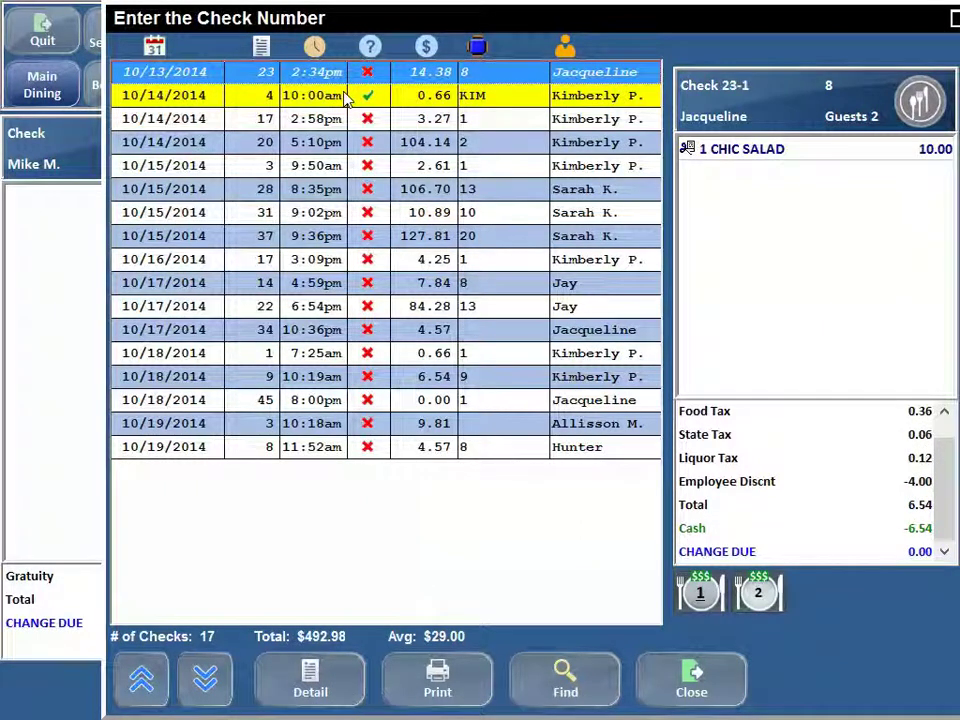
left_click(345, 97)
left_click(335, 118)
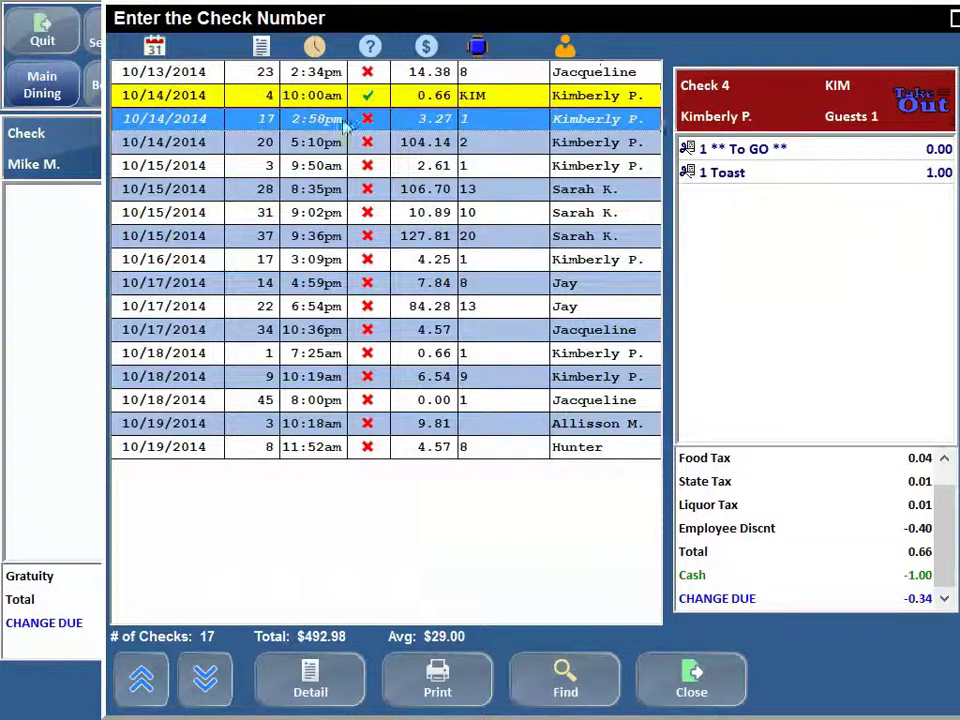
- Sort the checks by server, review checks 20, 3, 1 and 9, and close the results
left_click(565, 52)
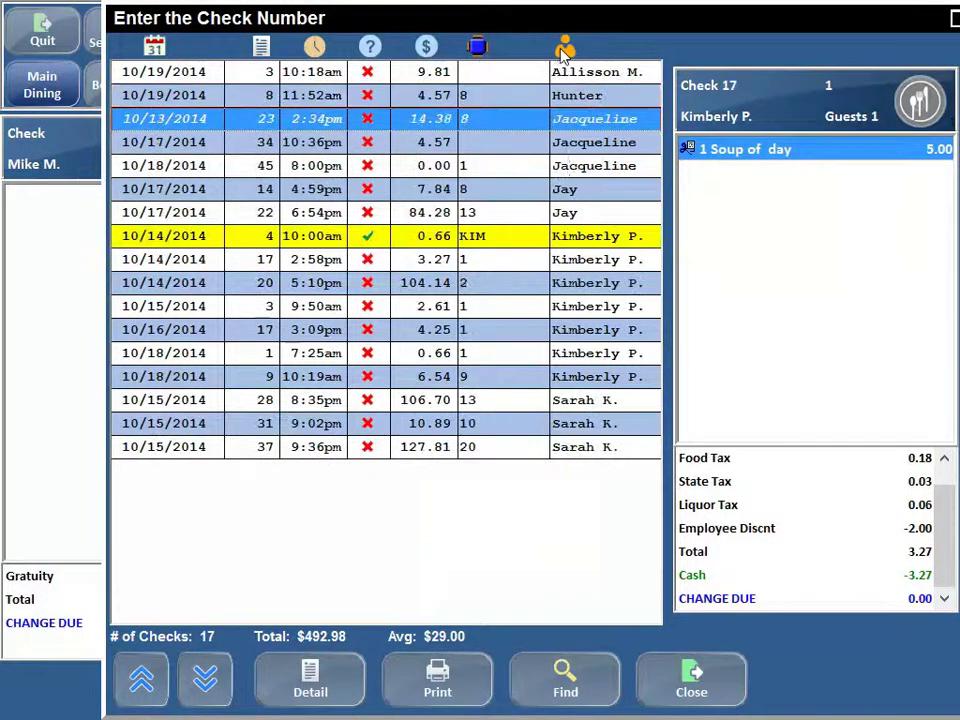
left_click(587, 284)
left_click(594, 310)
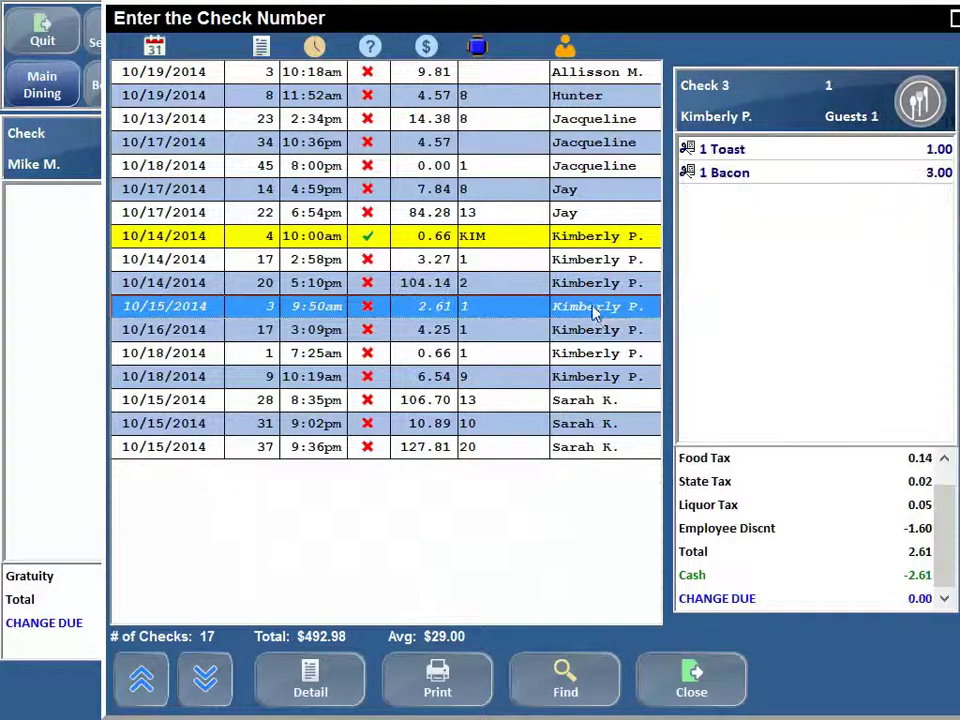
left_click(597, 329)
left_click(612, 353)
left_click(619, 376)
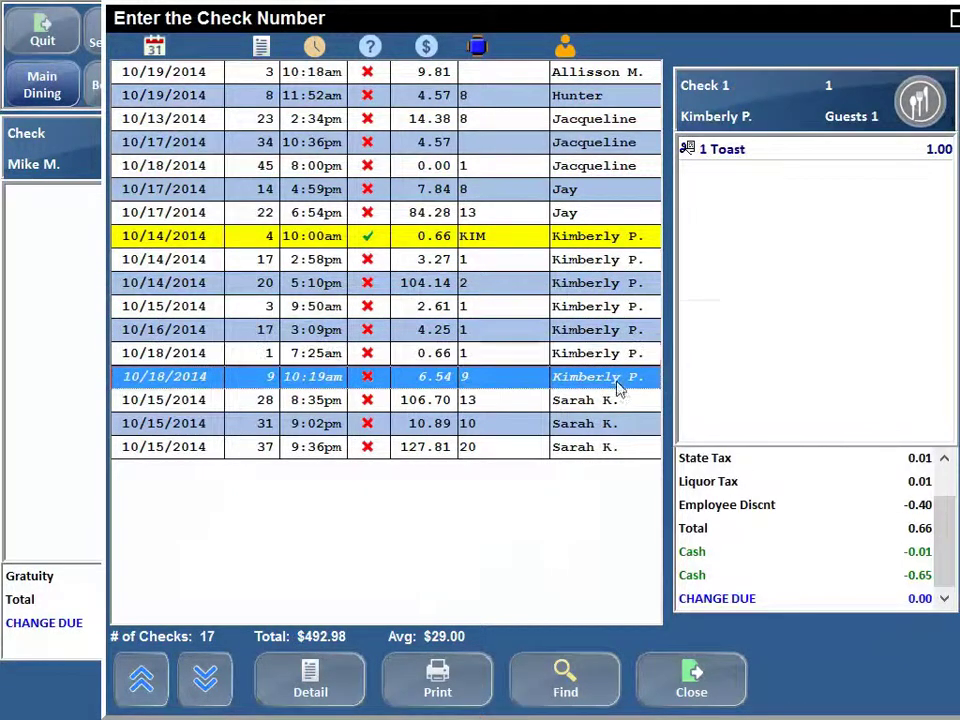
left_click(686, 683)
- Open Find Checks and back out of entering a check number
left_click(558, 680)
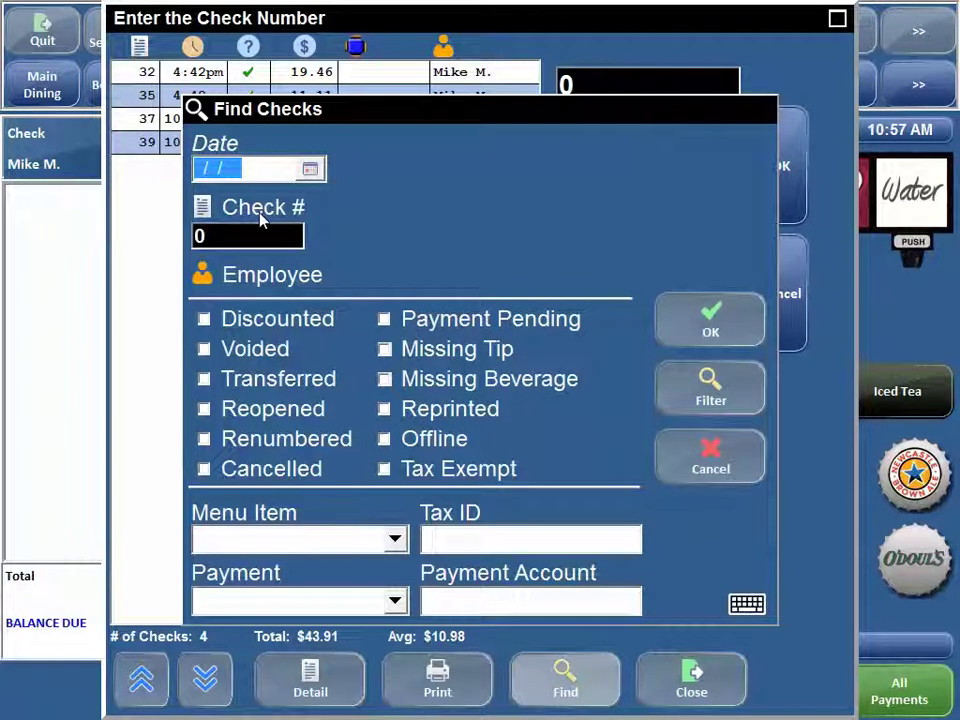
left_click(261, 221)
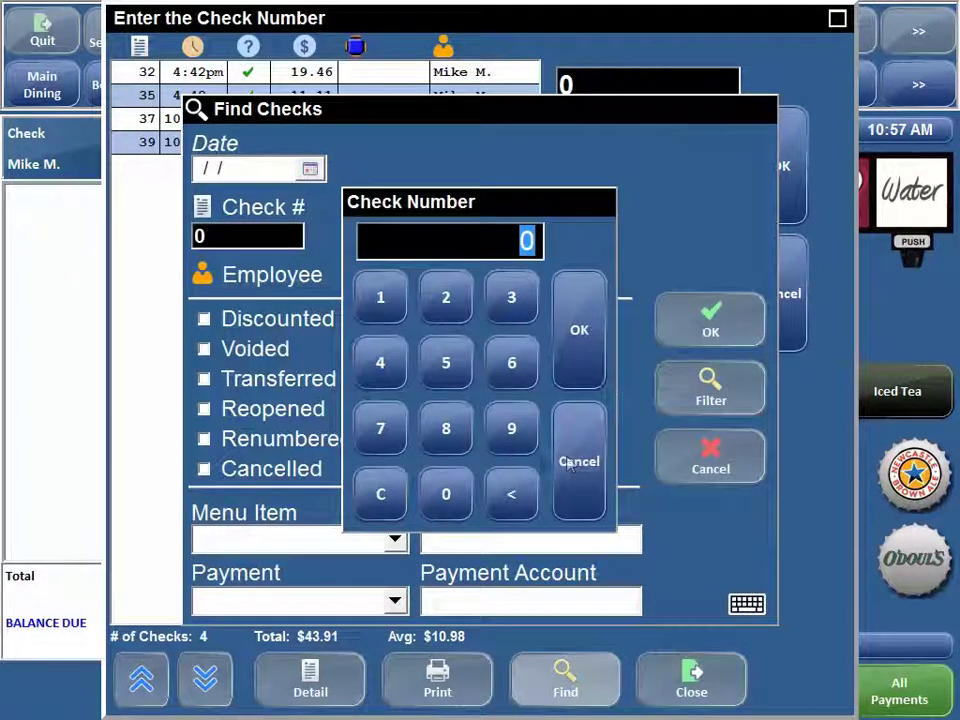
key("Escape")
- Browse the employee filter without keeping a choice, then tick Discounted
left_click(264, 279)
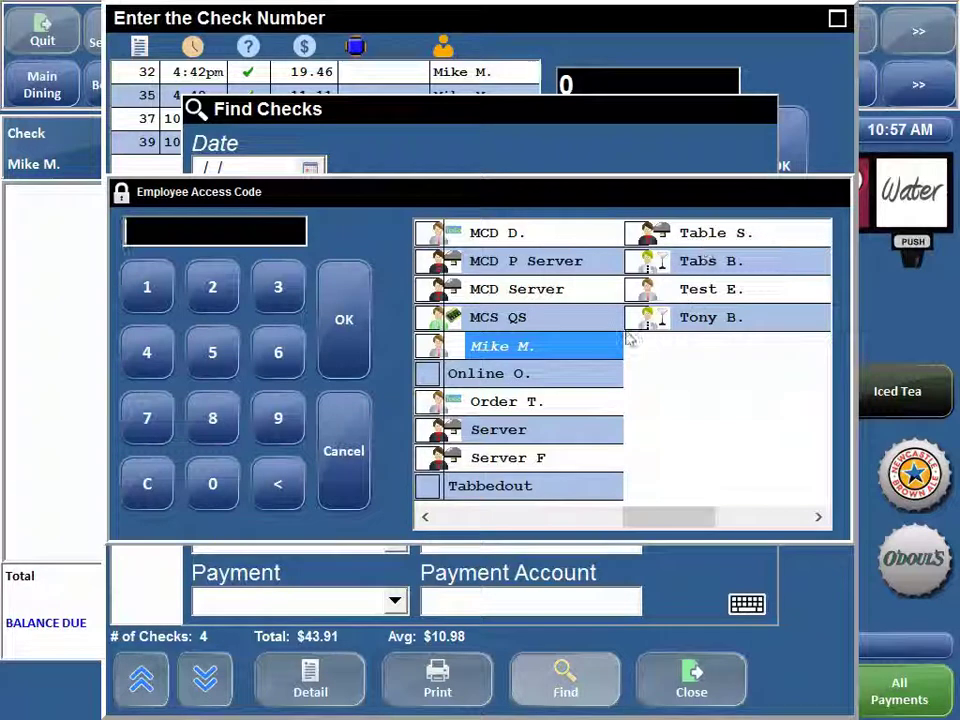
left_click(683, 326)
left_click(343, 468)
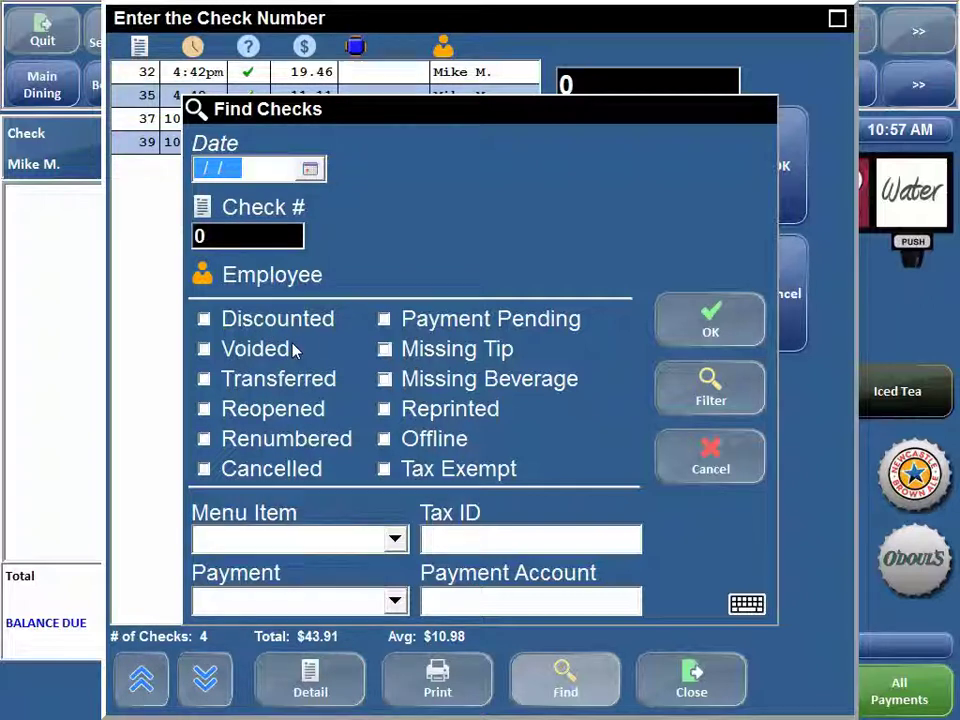
left_click(204, 320)
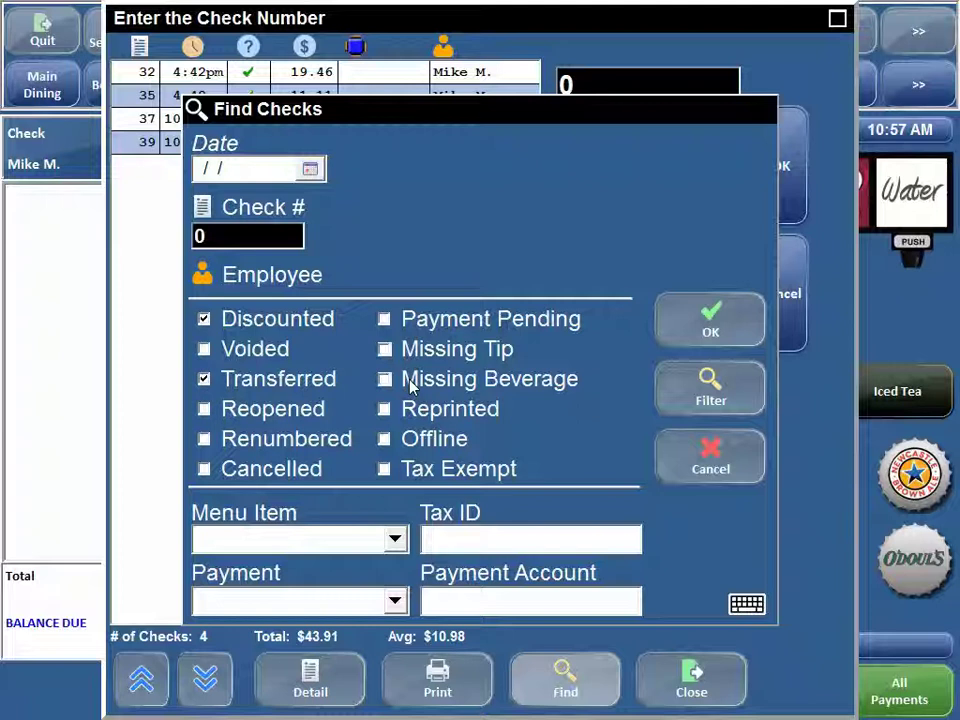
left_click(310, 169)
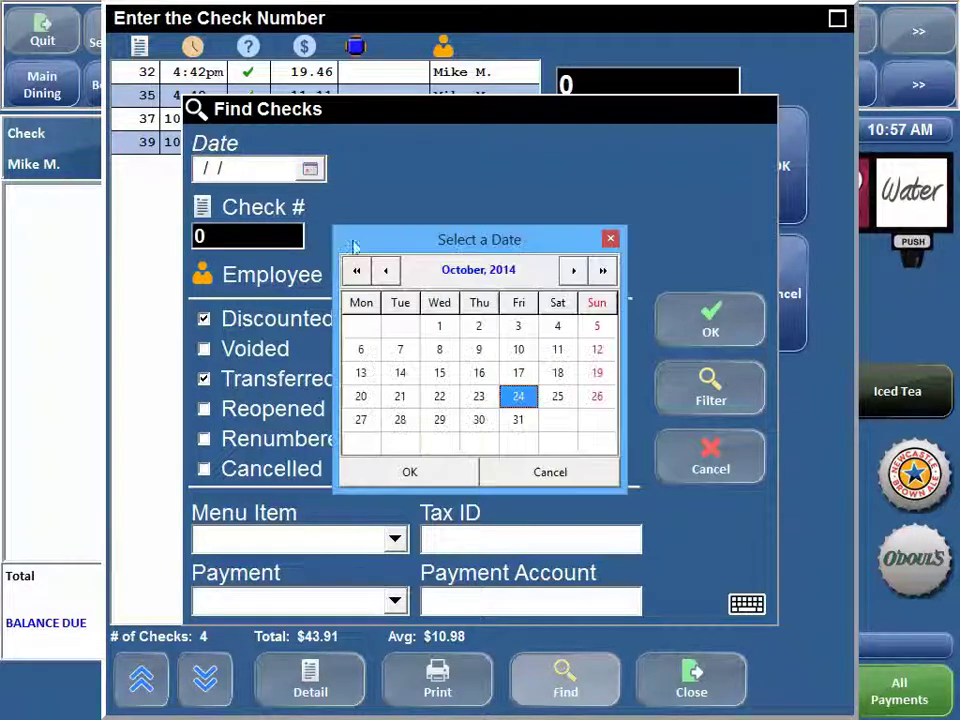
- Set the date to 10/13/2014, tick Discounted, Voided and Reopened, and peek at Menu Item options
left_click(361, 373)
left_click(403, 474)
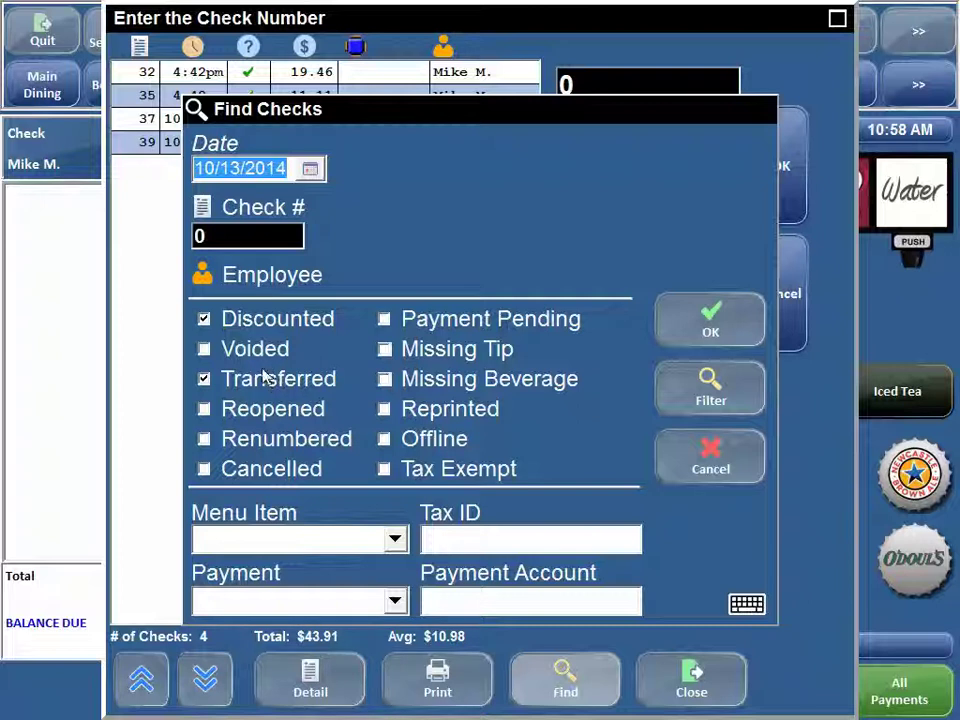
left_click(206, 321)
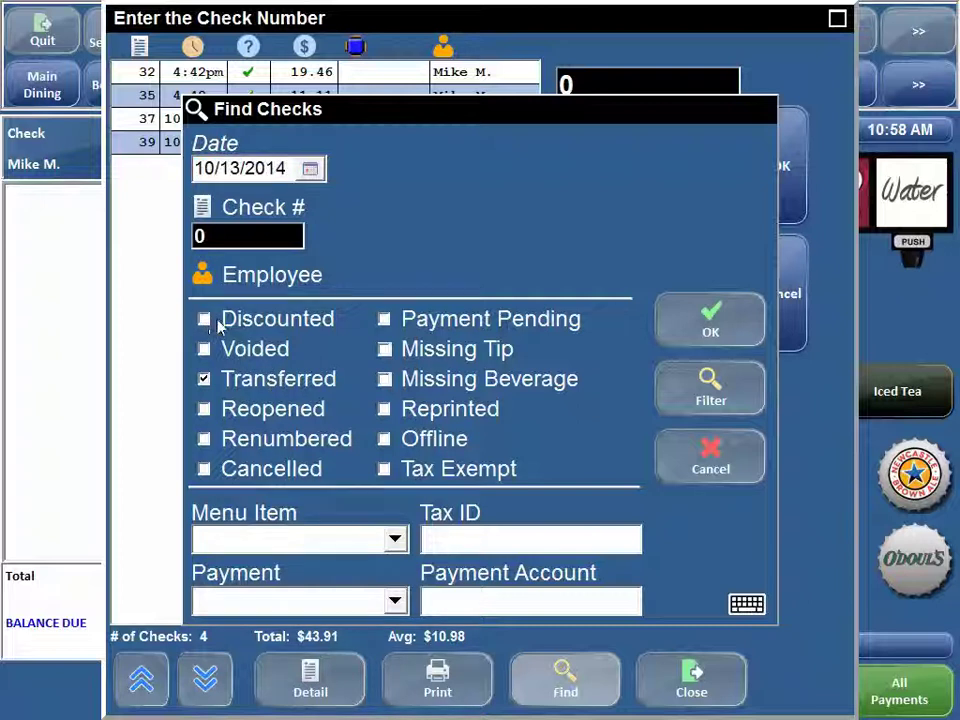
left_click(207, 321)
left_click(207, 351)
left_click(204, 409)
left_click(288, 542)
left_click(288, 542)
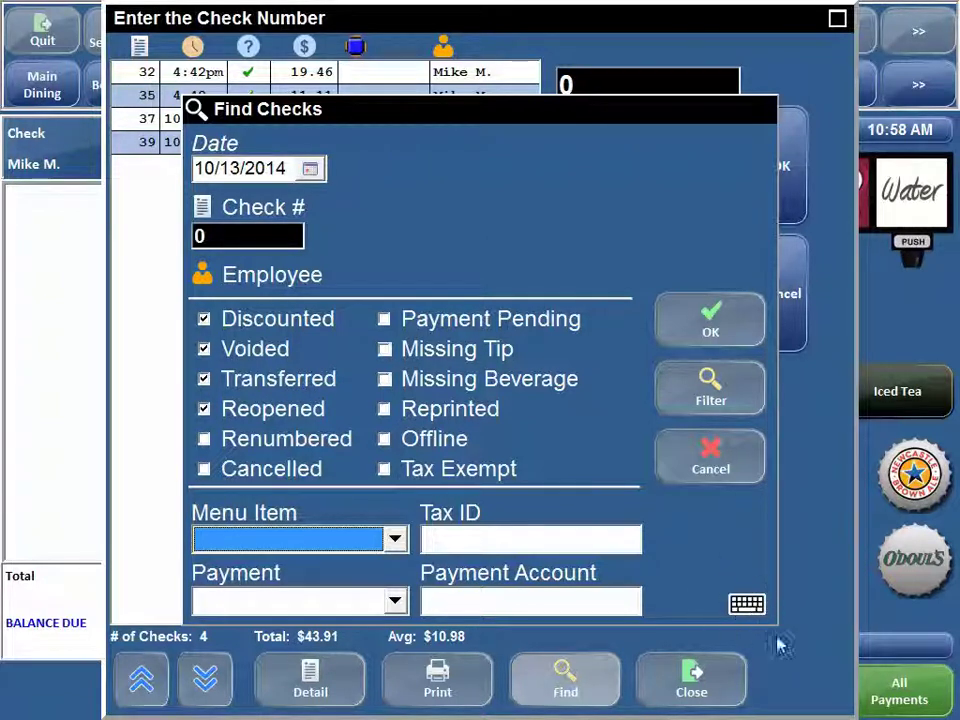
left_click(747, 605)
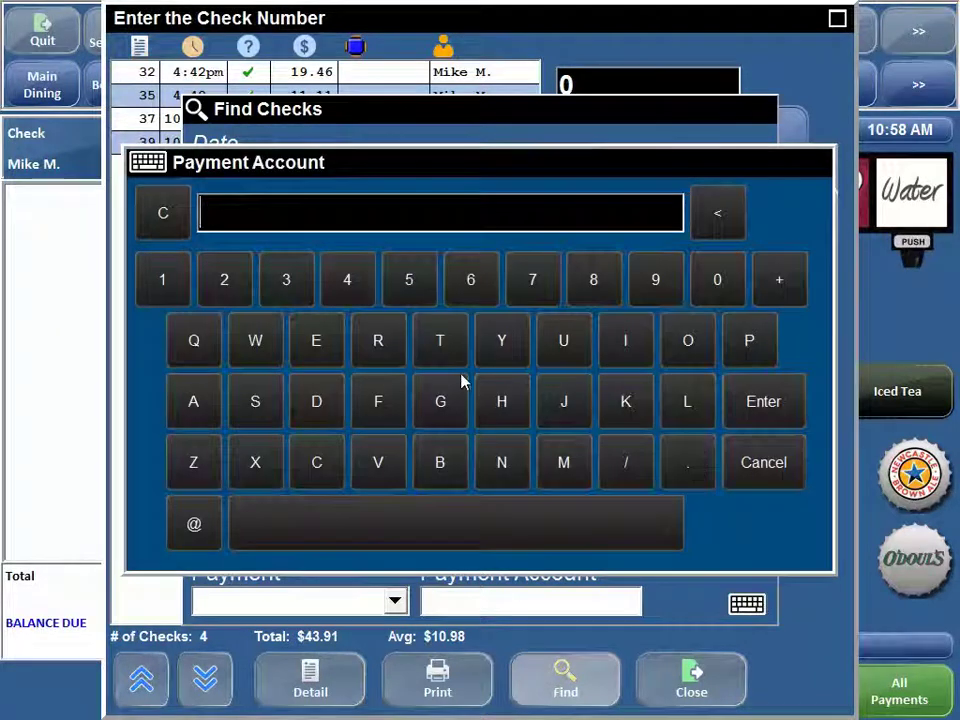
left_click(756, 474)
left_click(592, 599)
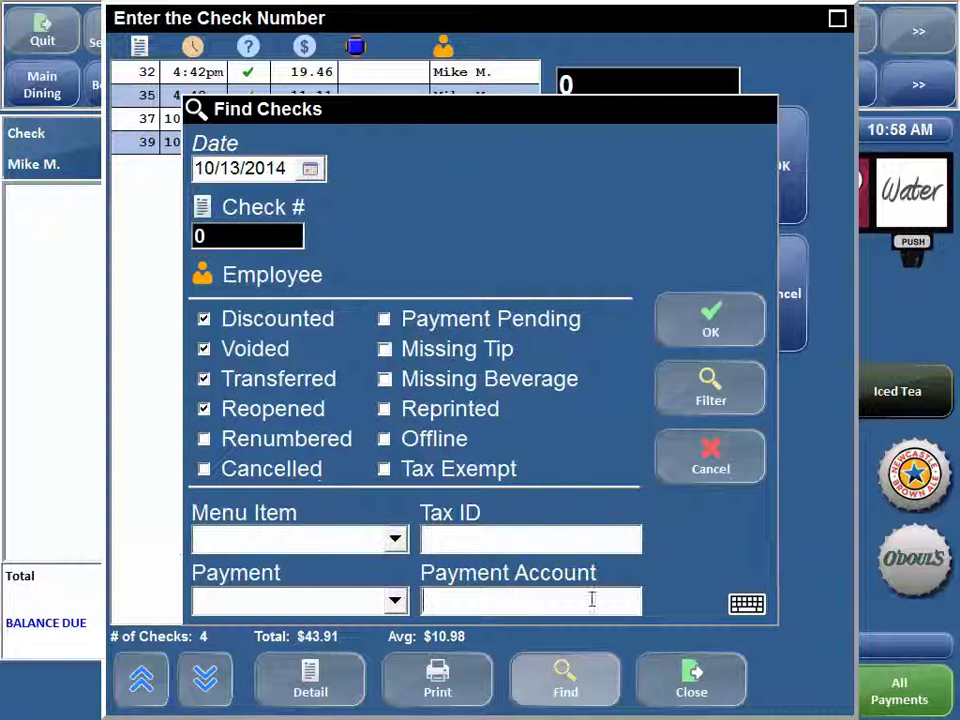
left_click(756, 610)
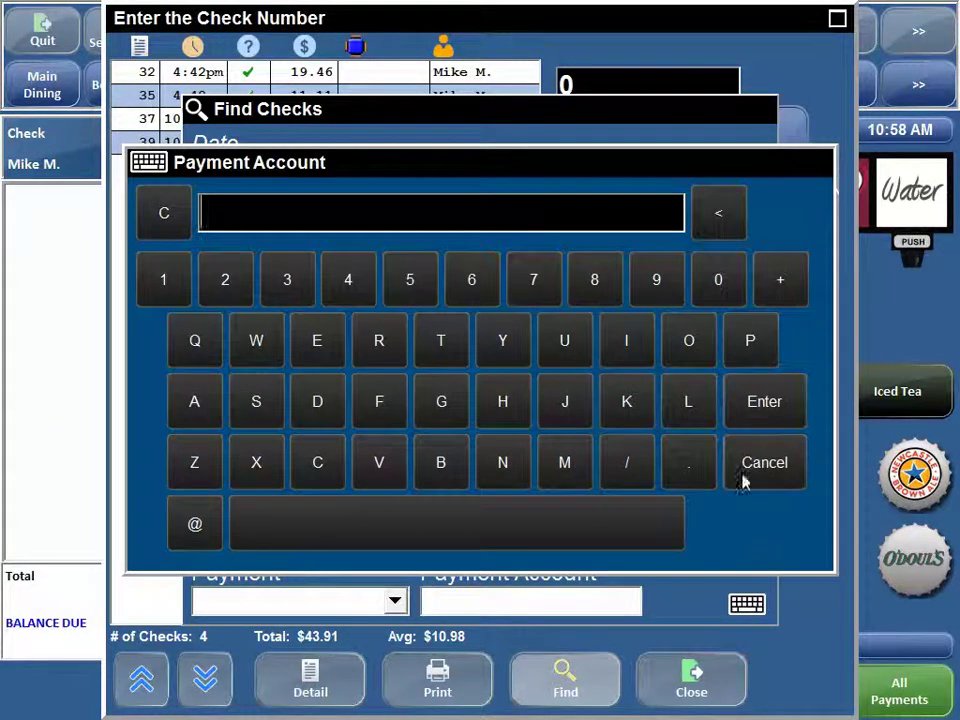
left_click(748, 465)
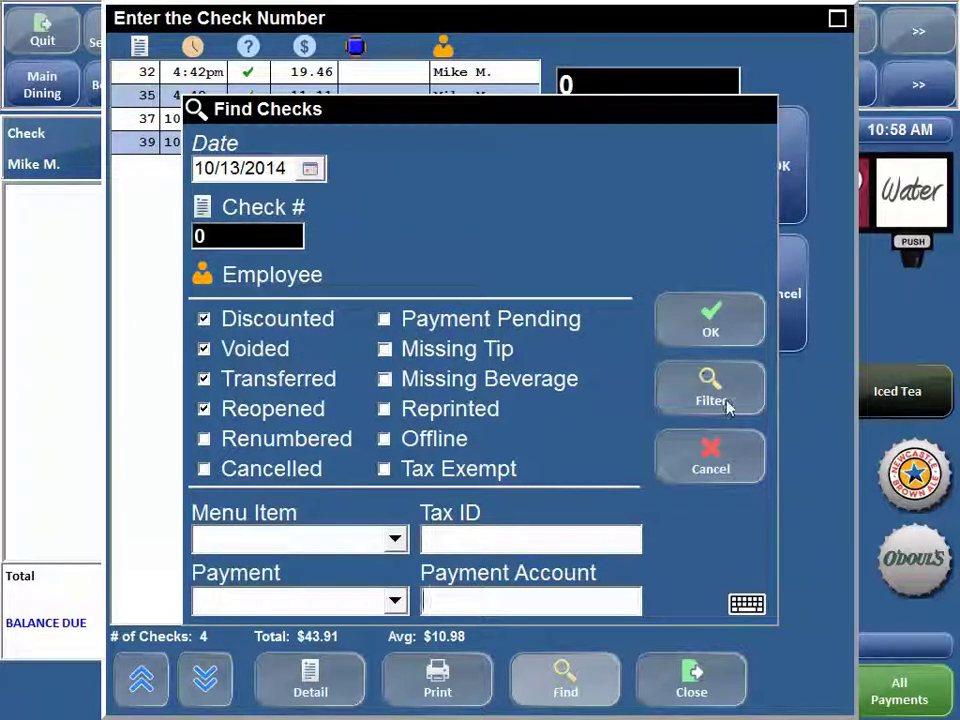
- Preview the Closed Cash filter's 11 checks, then return to the closed-check lookup
left_click(692, 394)
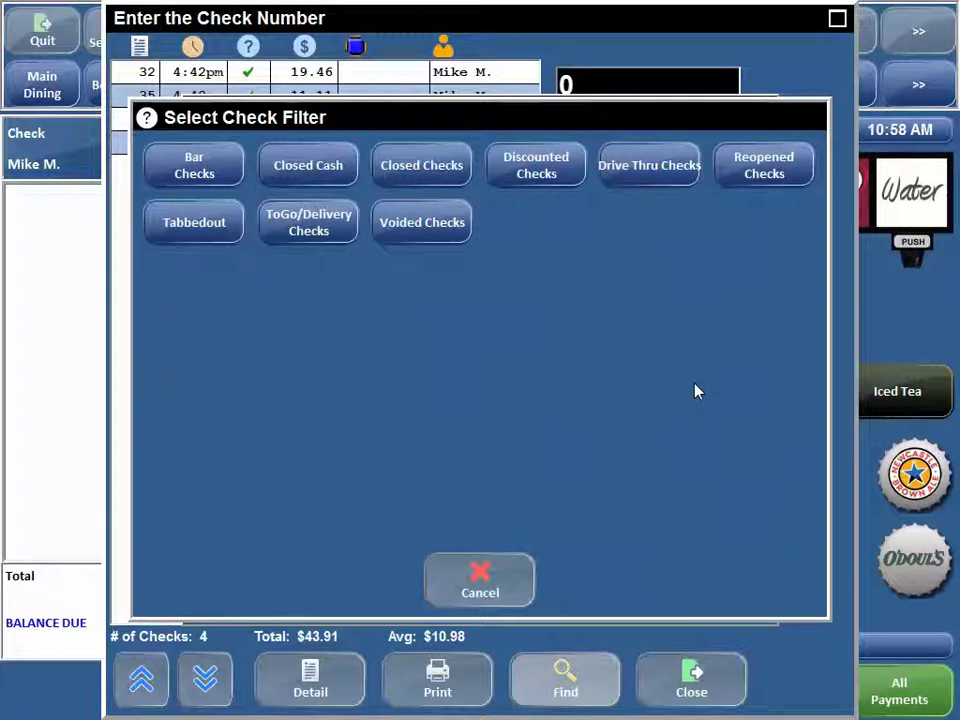
left_click(317, 169)
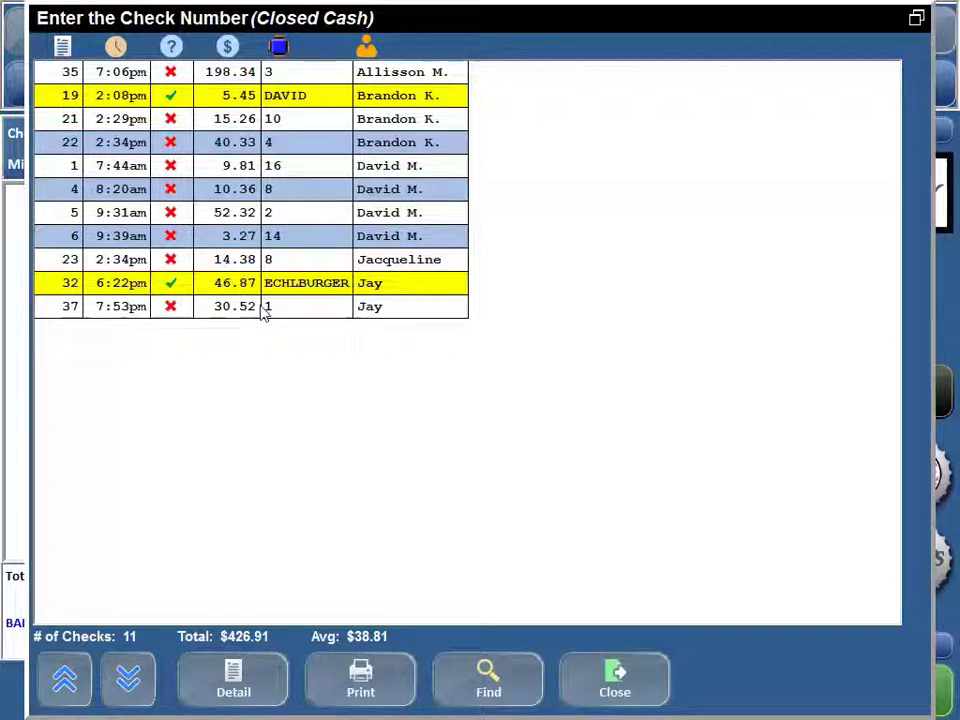
left_click(612, 678)
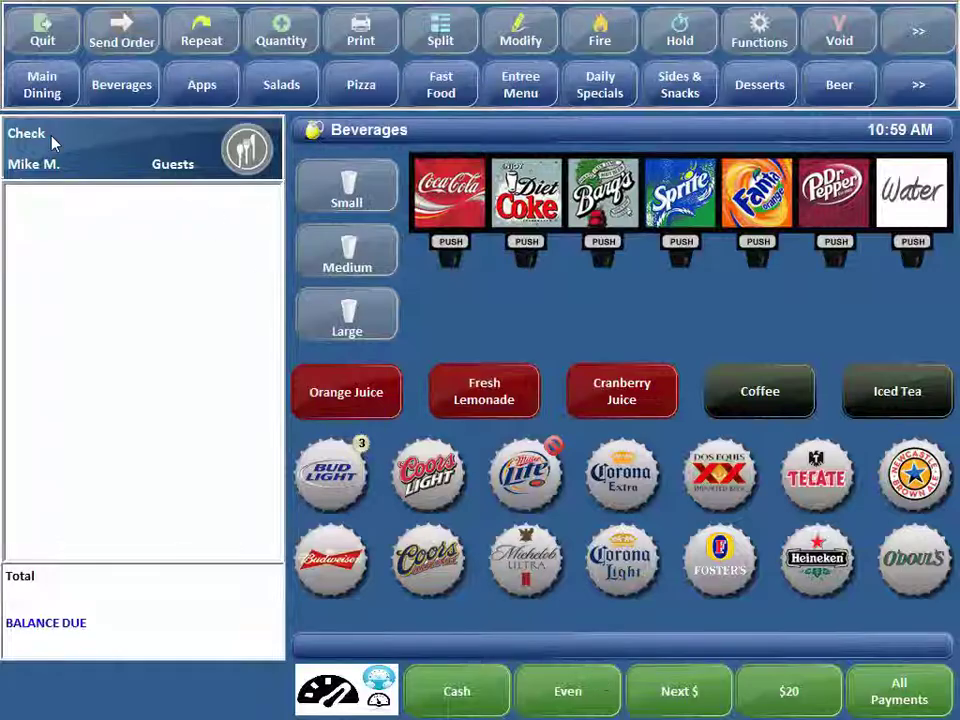
left_click(52, 138)
- Apply the Bar Checks filter, which finds no checks, and return to the lookup
left_click(570, 688)
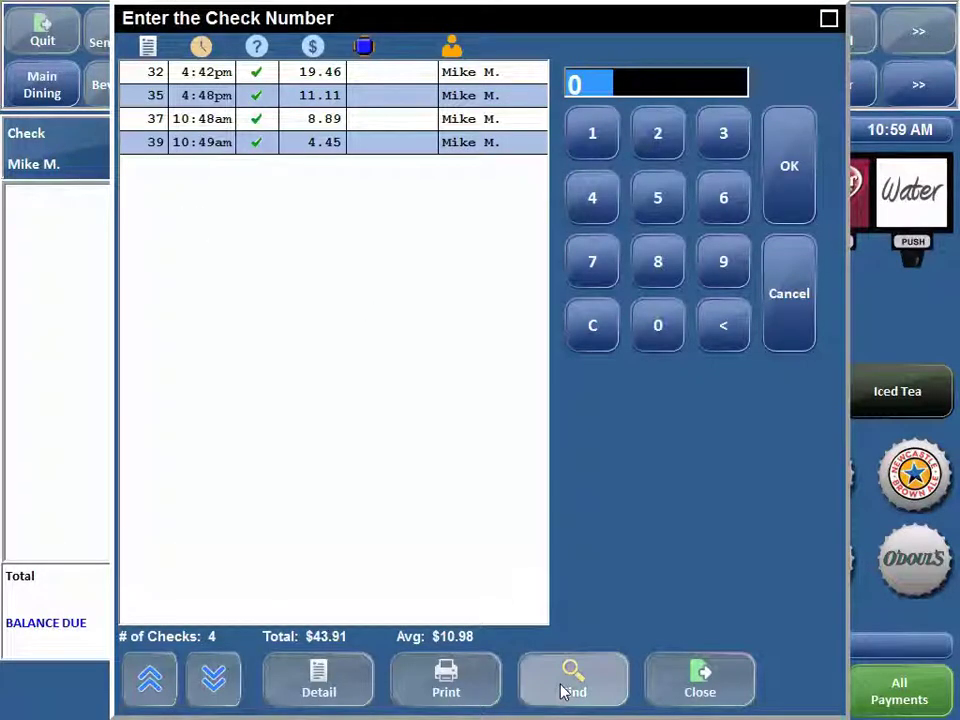
left_click(730, 395)
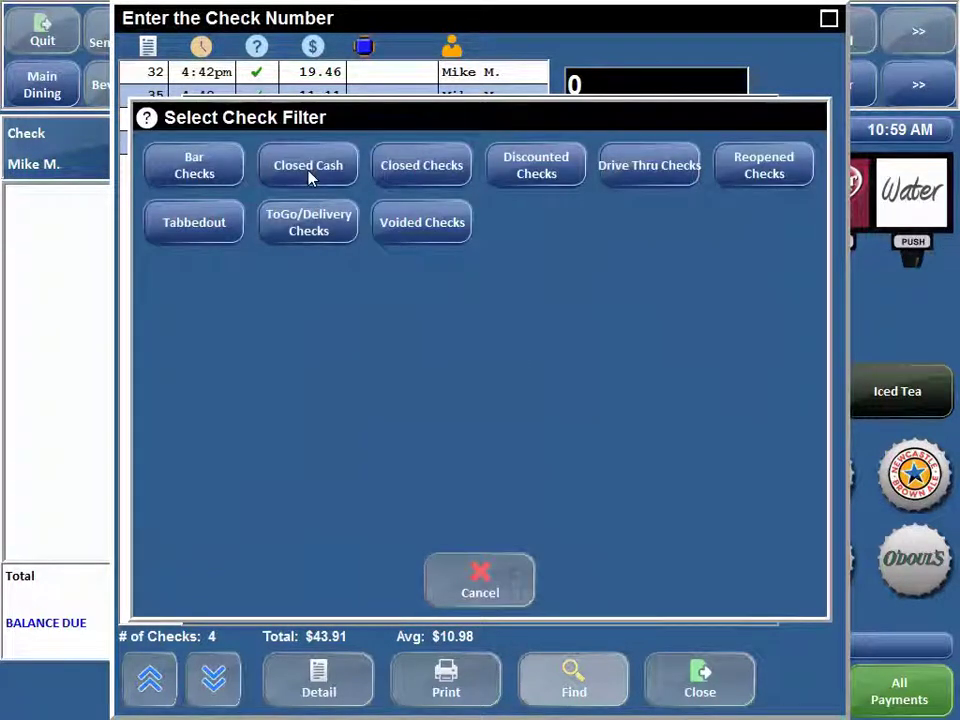
left_click(180, 170)
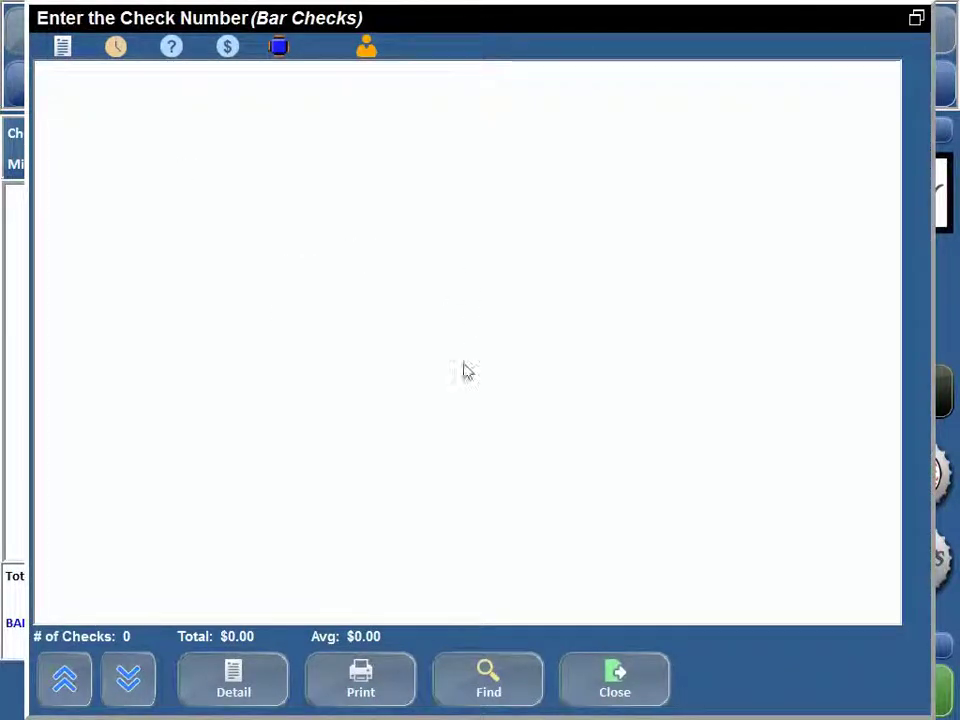
left_click(585, 690)
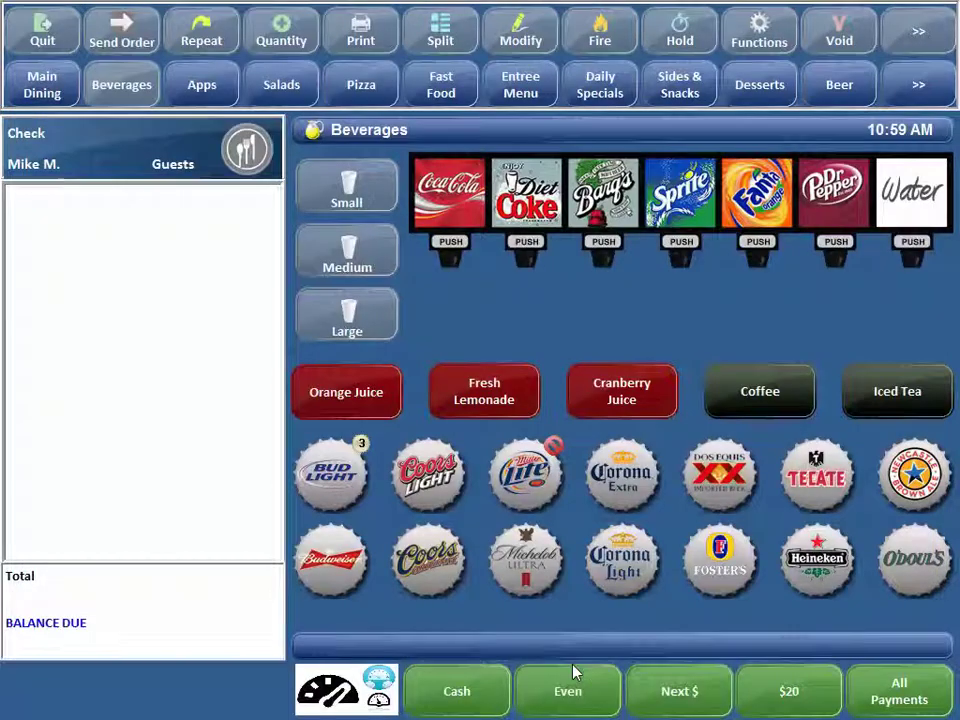
left_click(36, 135)
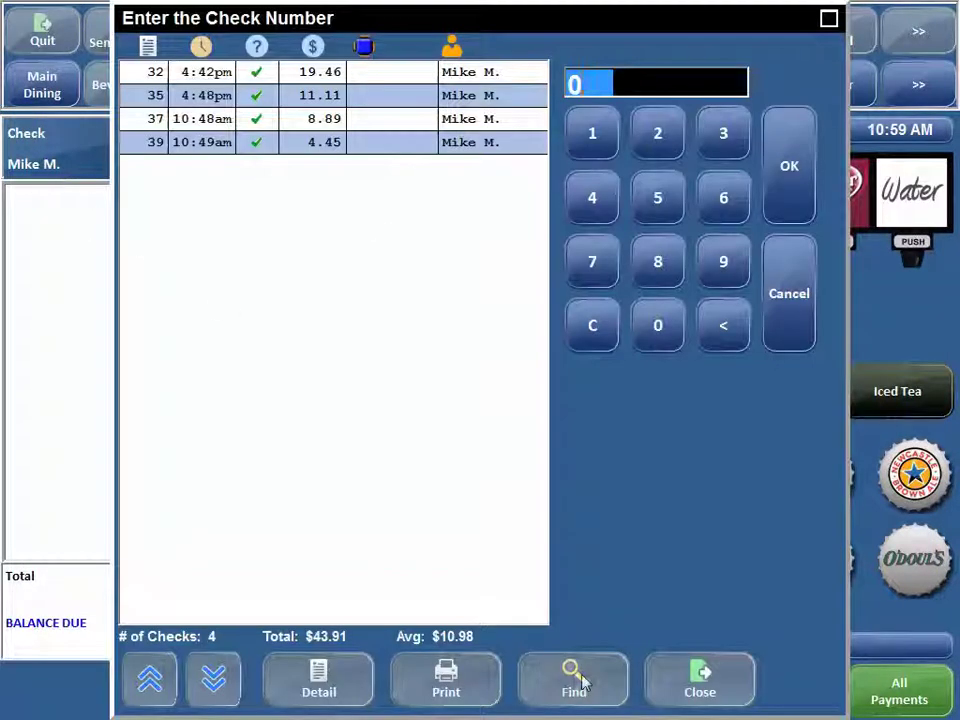
- Open the check search and its predefined filters, then cancel out of both
left_click(585, 682)
left_click(690, 393)
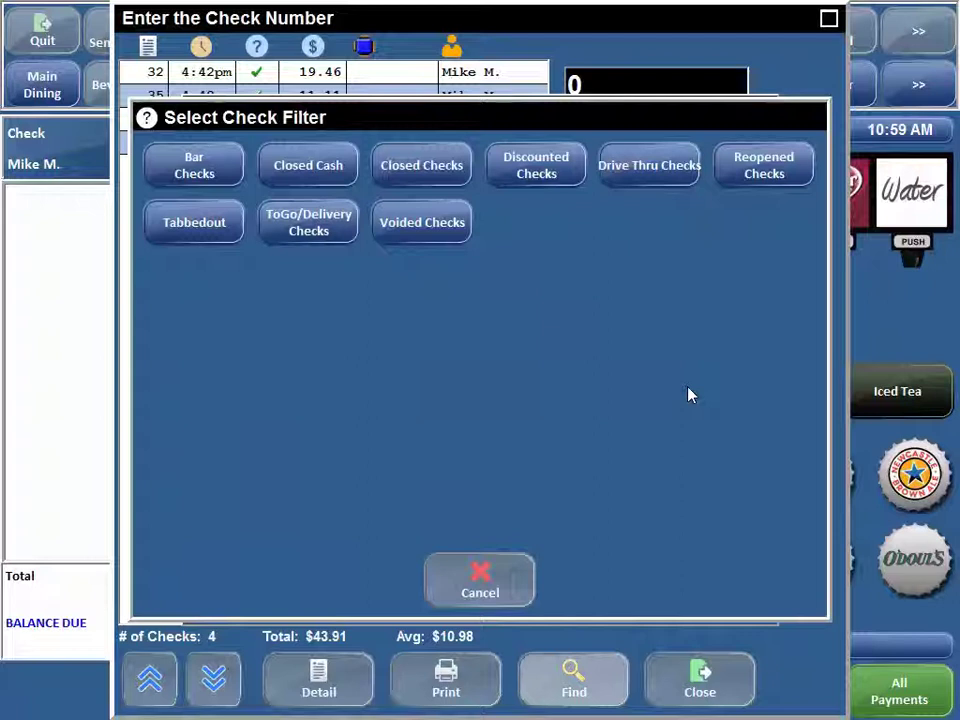
left_click(480, 576)
left_click(702, 455)
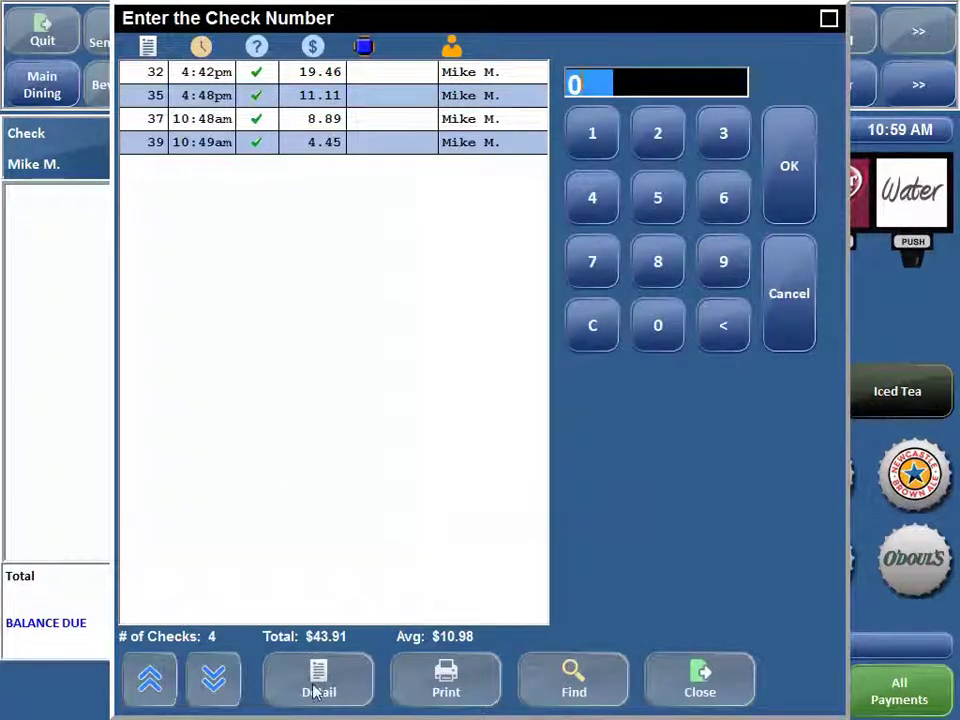
- View check 37's Tecate and Heineken totalling 8.89, then close the lookup
left_click(317, 686)
left_click(330, 120)
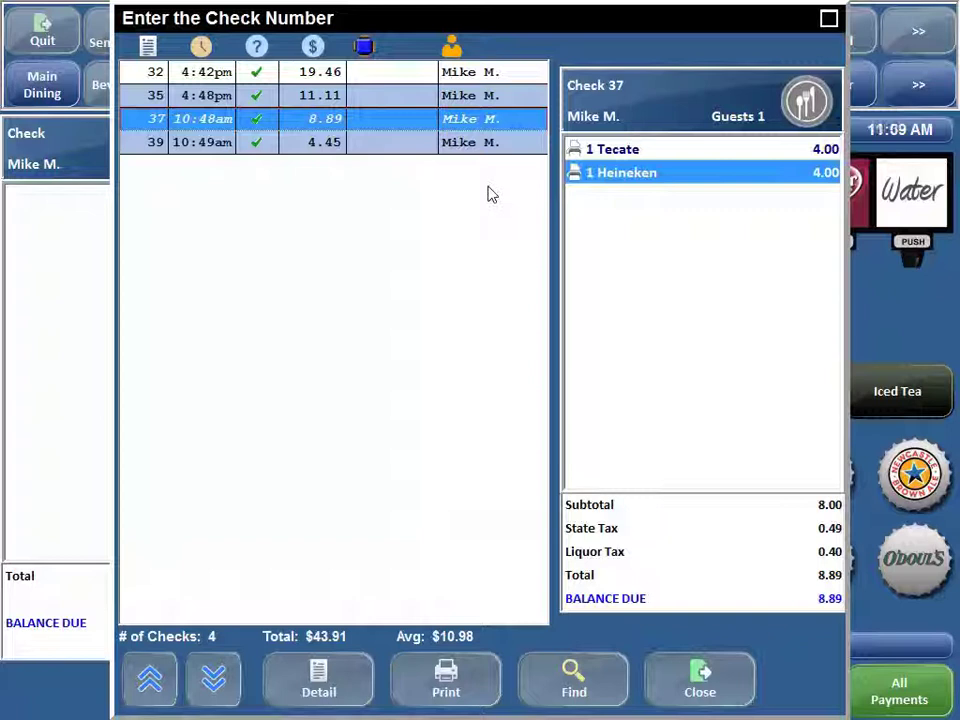
left_click(700, 682)
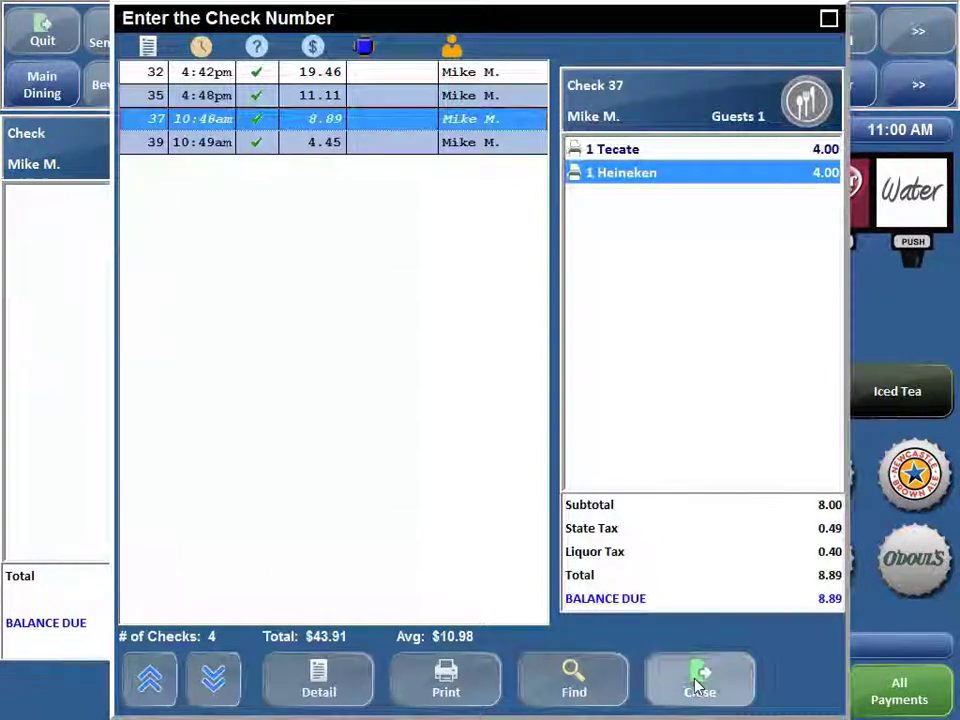